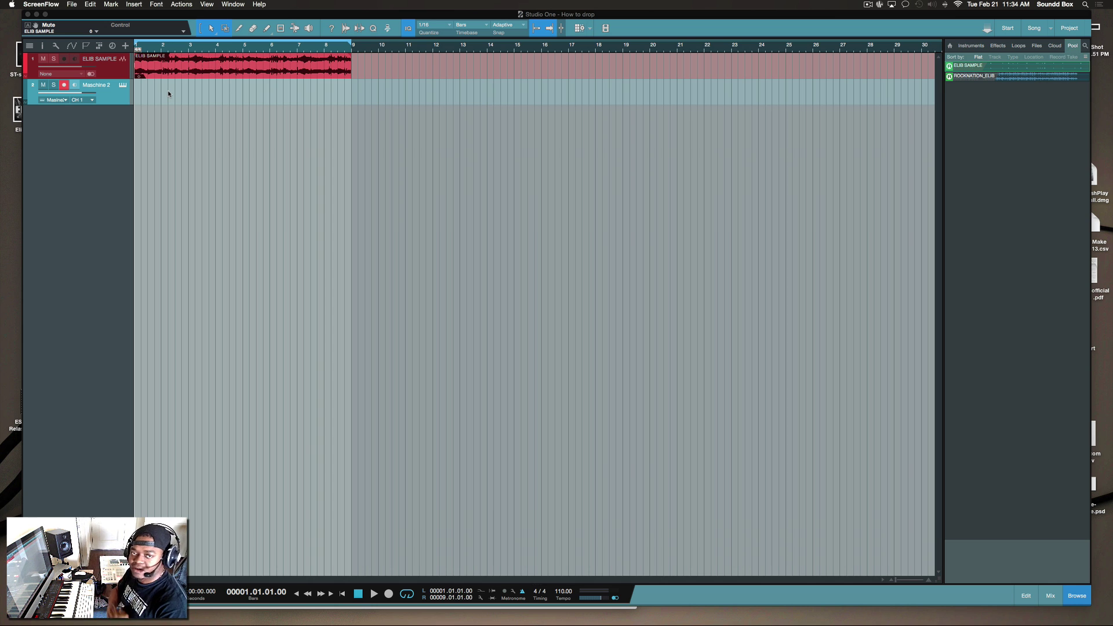
- Play back the eight-bar ELIB SAMPLE track, then select and record-arm the Maschine 2 track
{"action": "left_click", "coordinate": [124, 75]}
{"action": "key", "text": "space"}
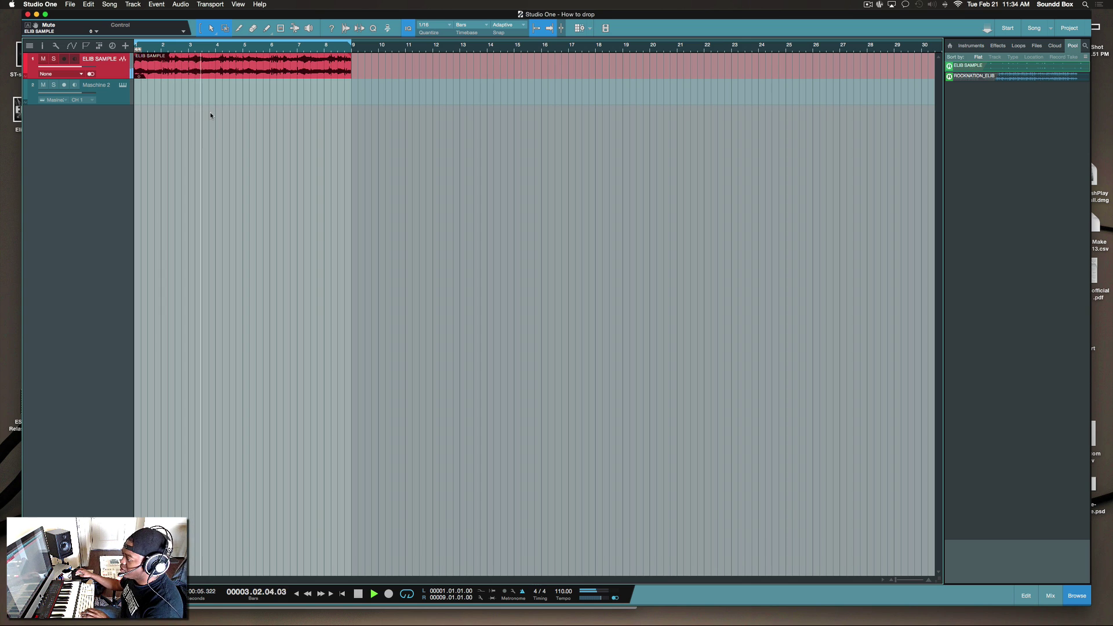
{"action": "key", "text": "space"}
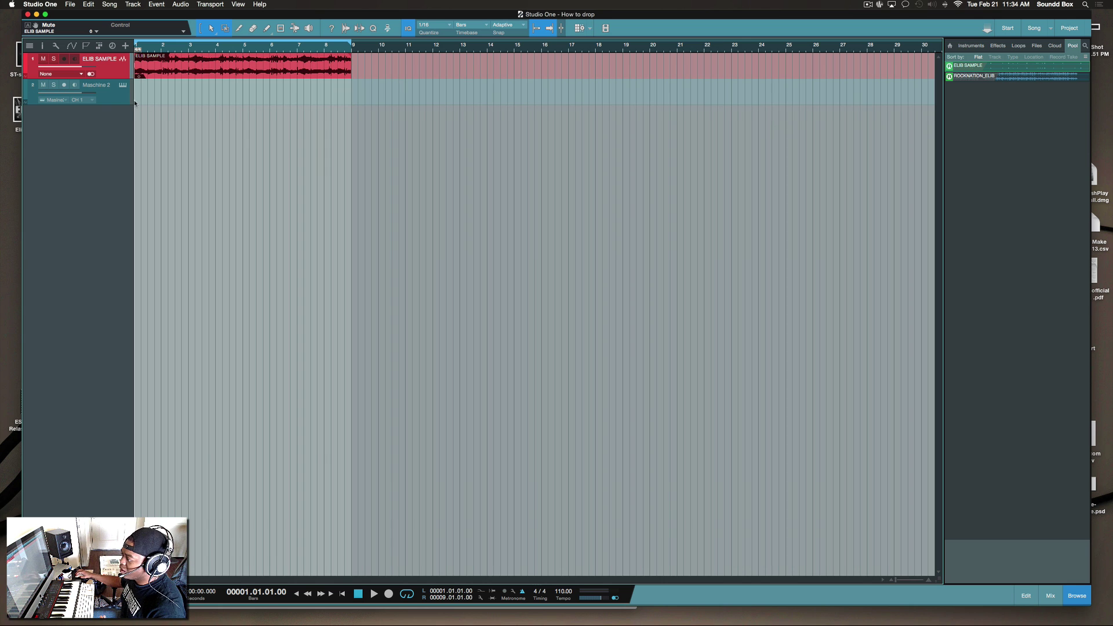
{"action": "left_click", "coordinate": [116, 98]}
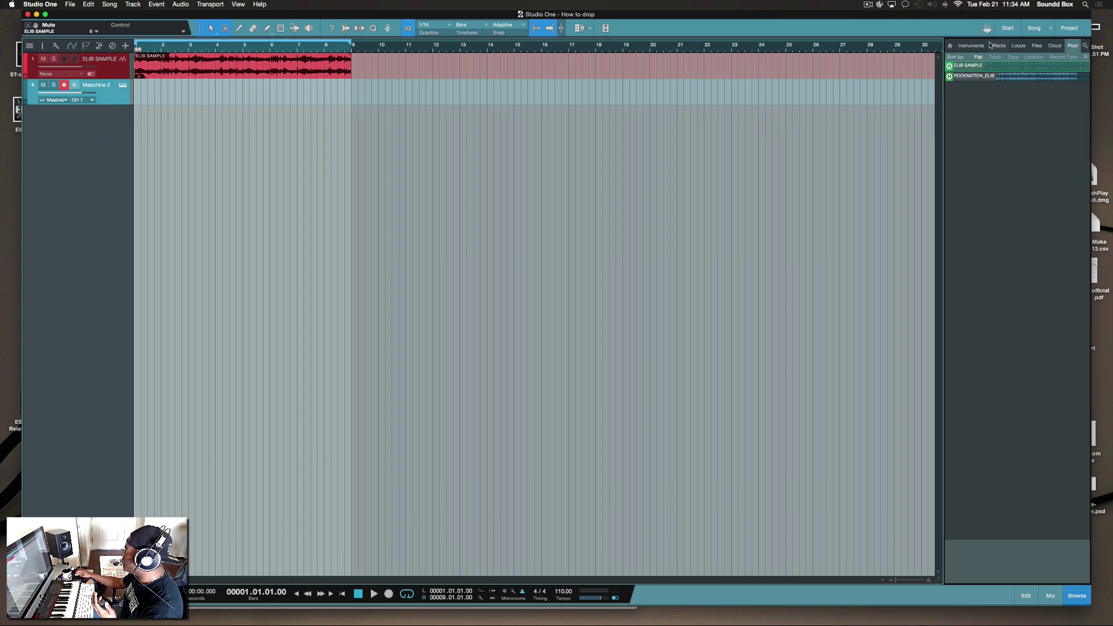
- Drag Impact from the Browser's instrument list into the arrangement as a new track
{"action": "left_click", "coordinate": [972, 46]}
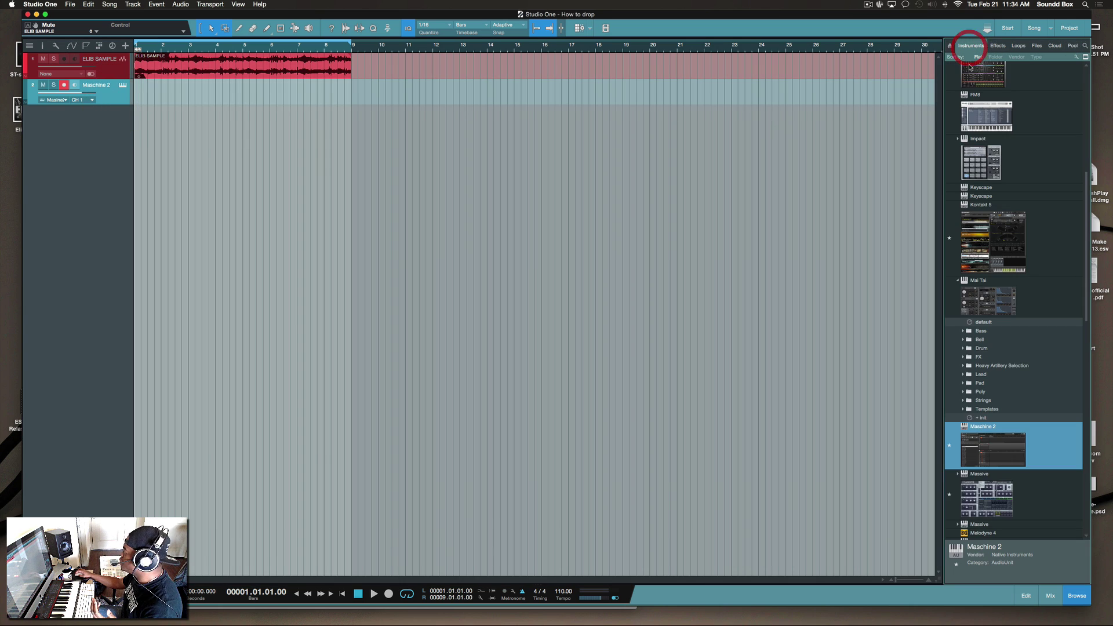
{"action": "left_click", "coordinate": [990, 171]}
{"action": "left_click_drag", "start_coordinate": [989, 172], "coordinate": [523, 178]}
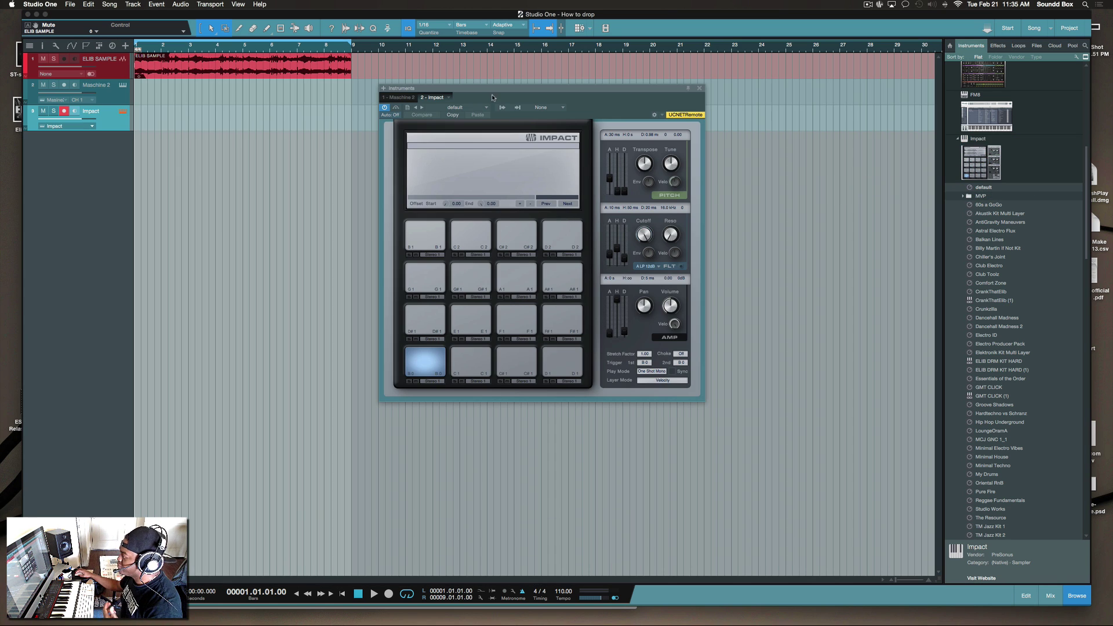
- Load the CrankThatElib drum kit into Impact, after briefly trying the Comfort Zone kit
{"action": "left_click", "coordinate": [468, 106]}
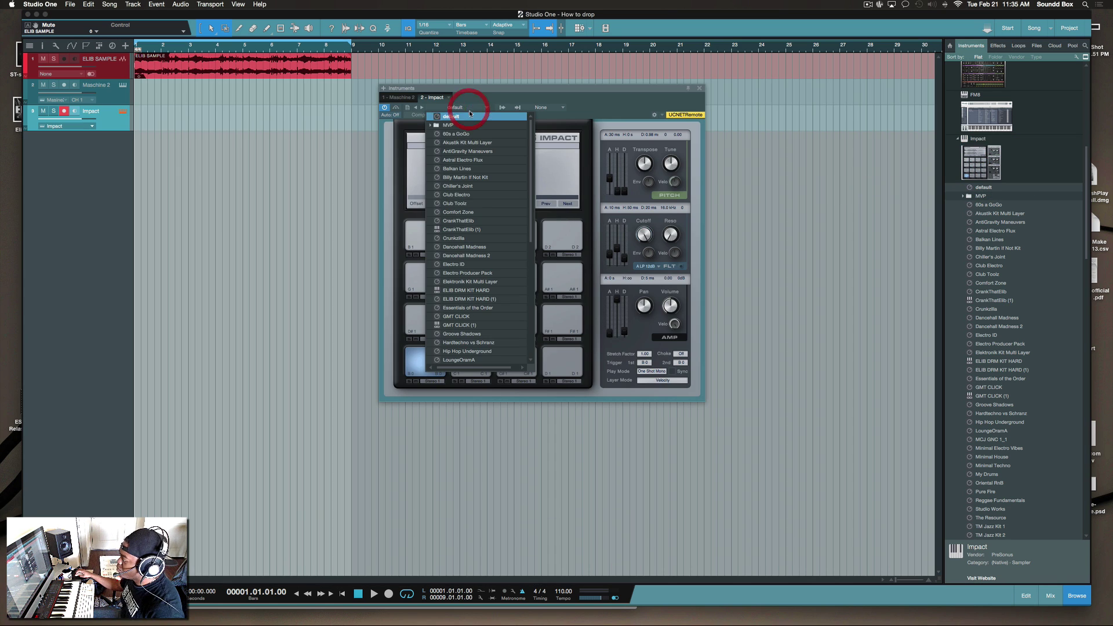
{"action": "left_click", "coordinate": [467, 212]}
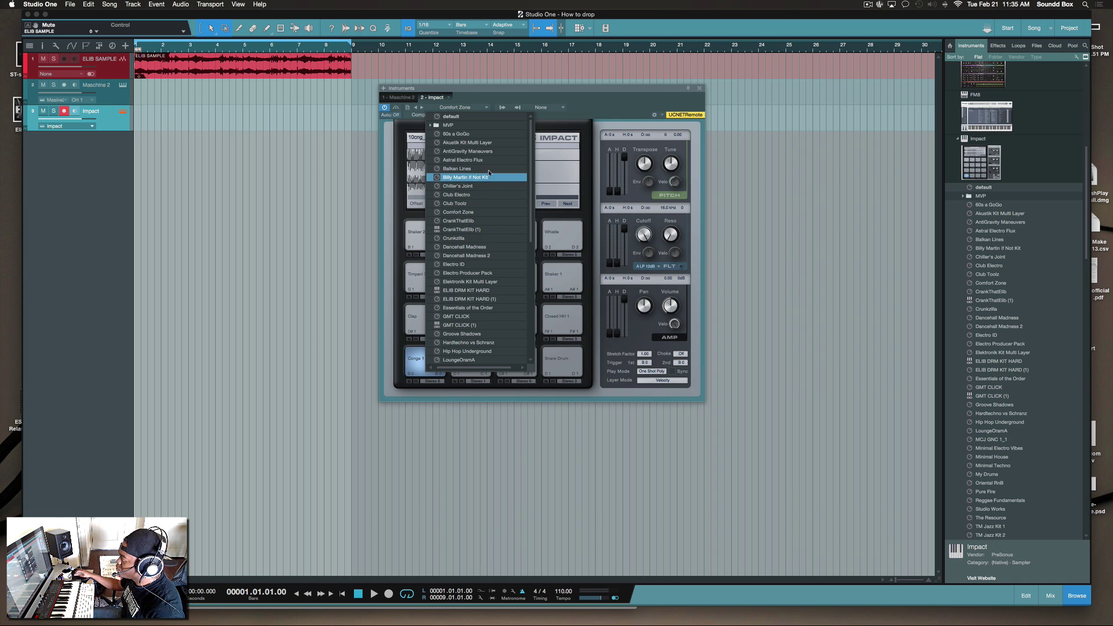
{"action": "left_click", "coordinate": [624, 107]}
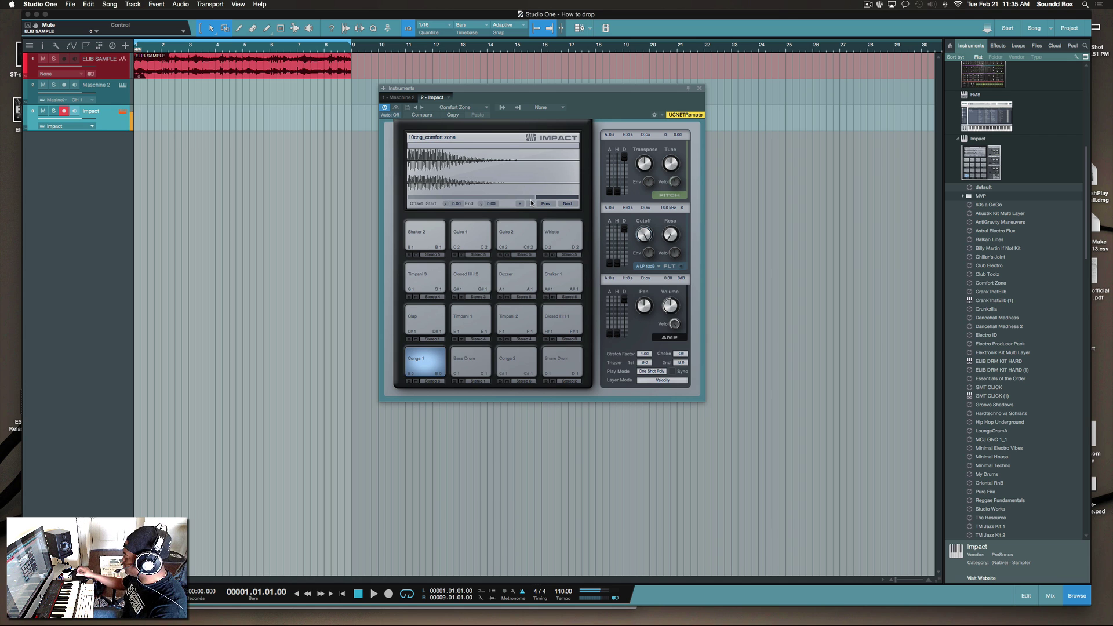
{"action": "left_click", "coordinate": [479, 107]}
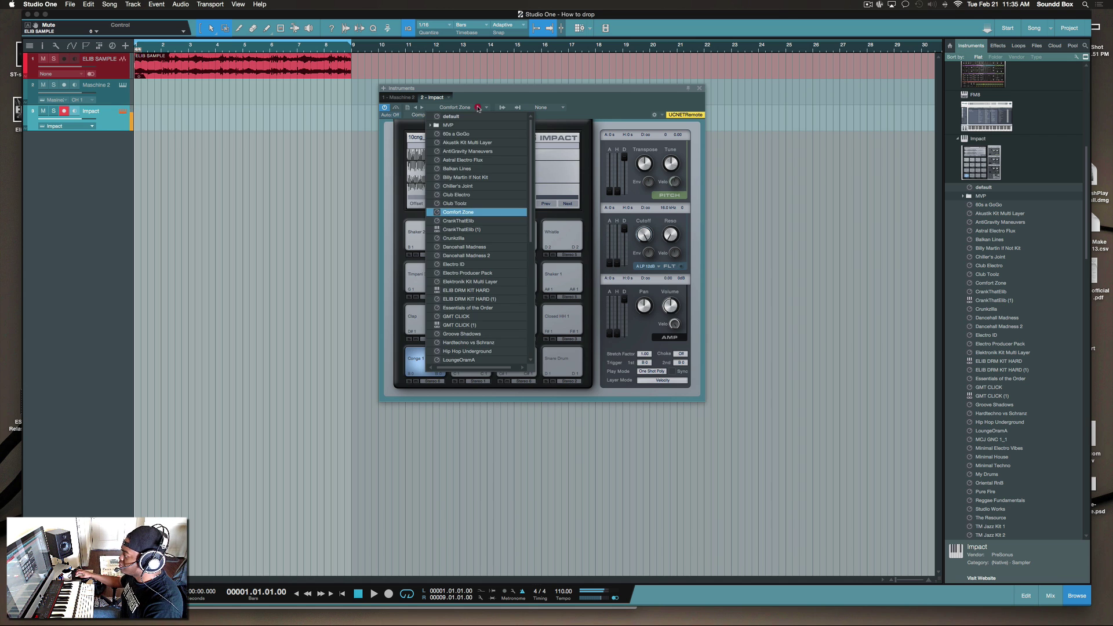
{"action": "left_click", "coordinate": [456, 221]}
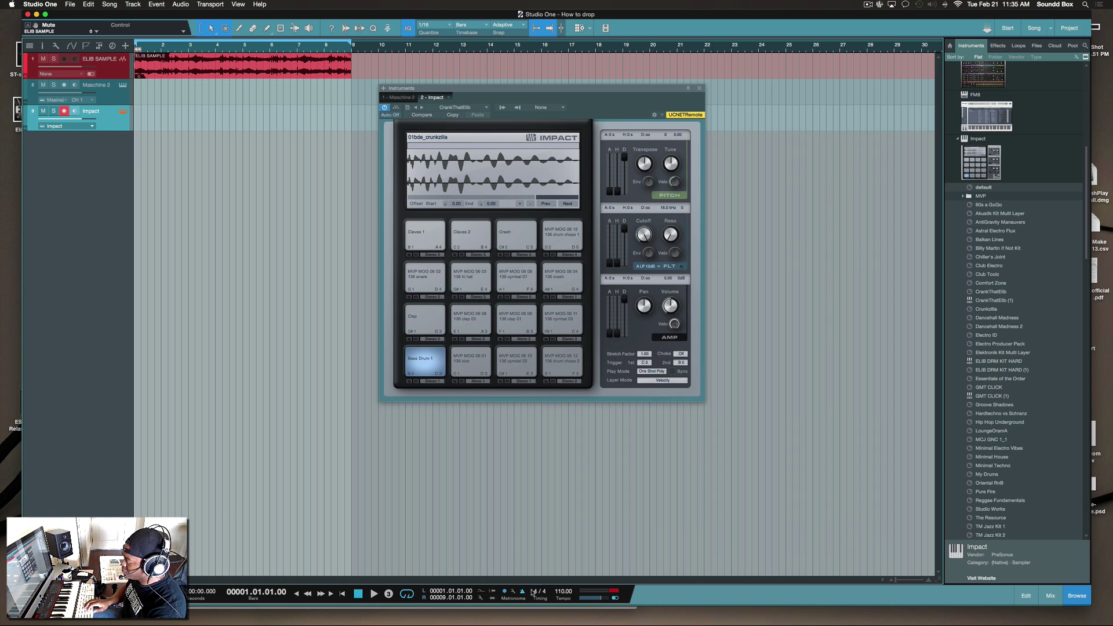
- Record an eight-bar drum pattern on the Impact track from bar 1 to bar 9
{"action": "key", "text": "KP_Multiply"}
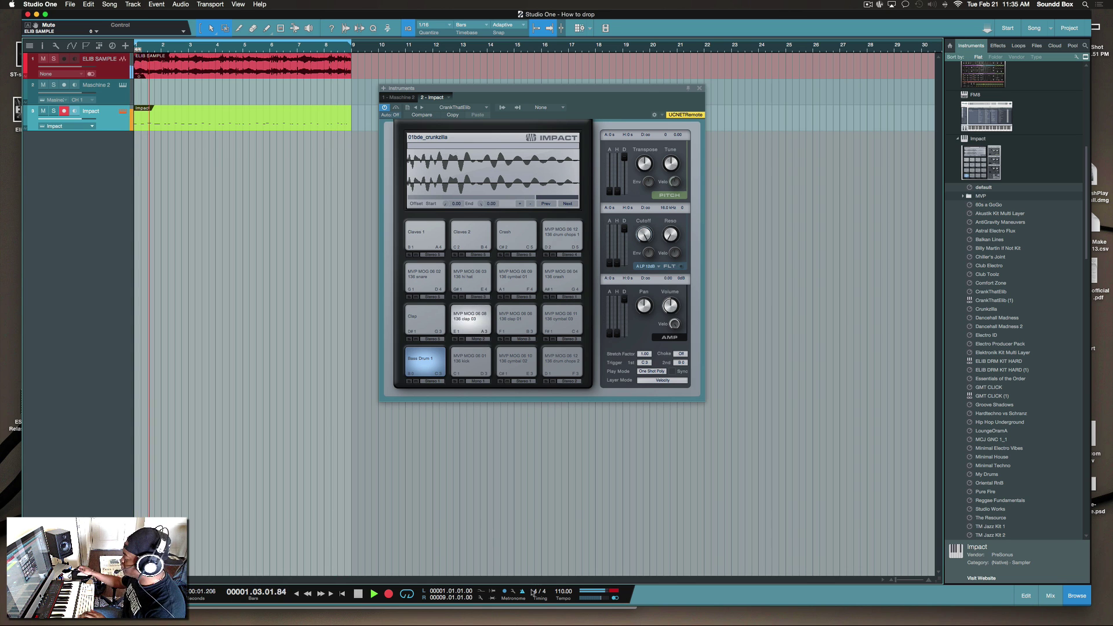
{"action": "key", "text": "space"}
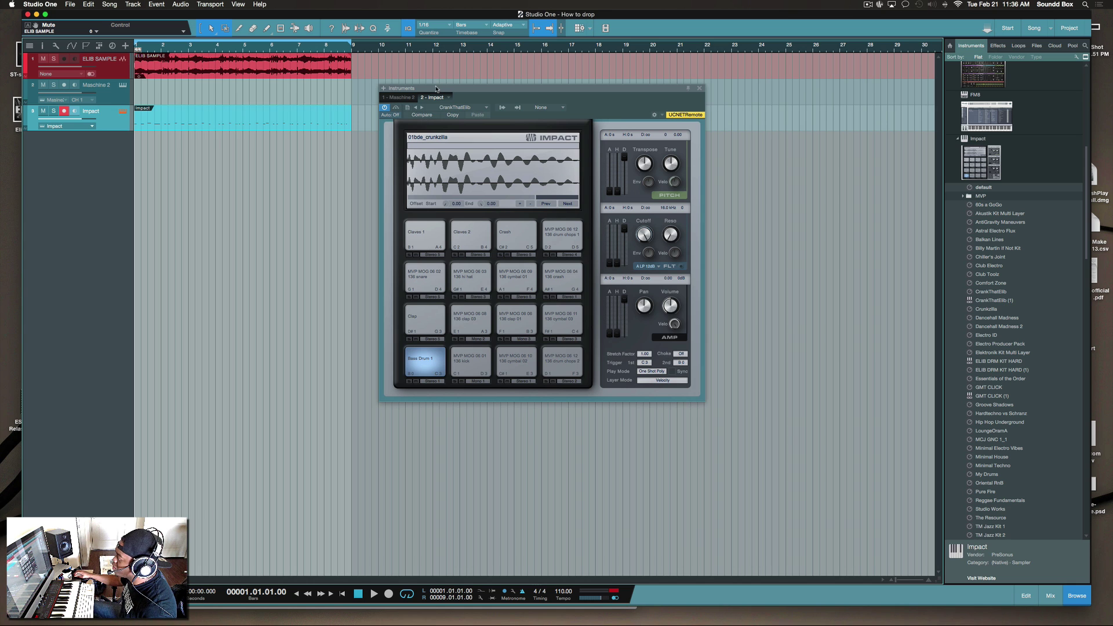
- Duplicate the ELIB SAMPLE and Impact events to fill bars 9–17, then arm the Impact track
{"action": "left_click_drag", "start_coordinate": [436, 88], "coordinate": [717, 99]}
{"action": "left_click", "coordinate": [410, 140]}
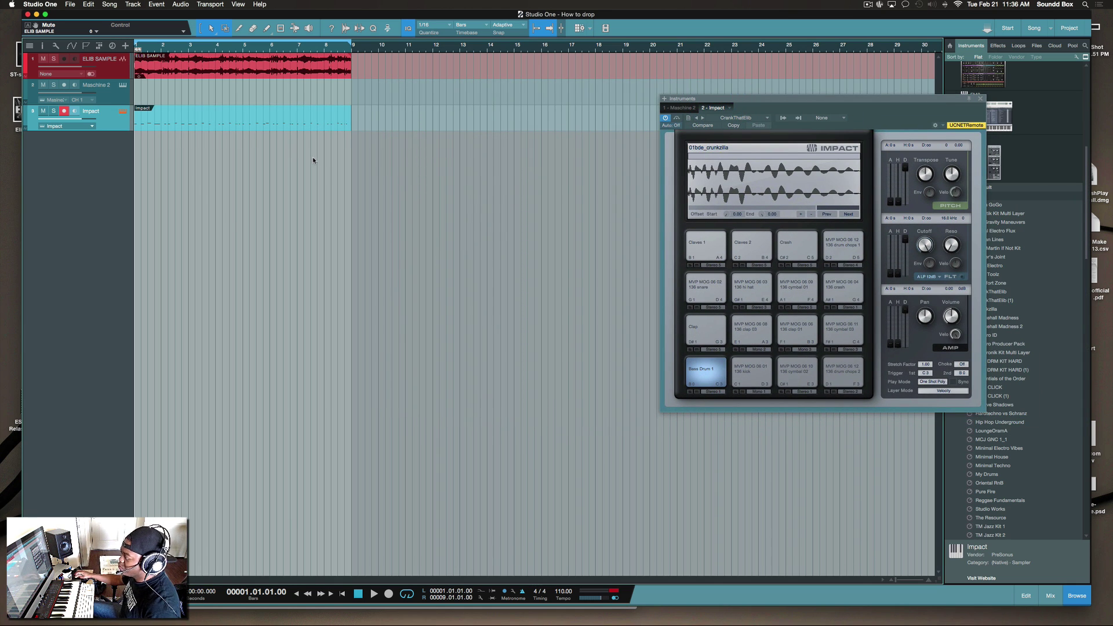
{"action": "left_click", "coordinate": [319, 58]}
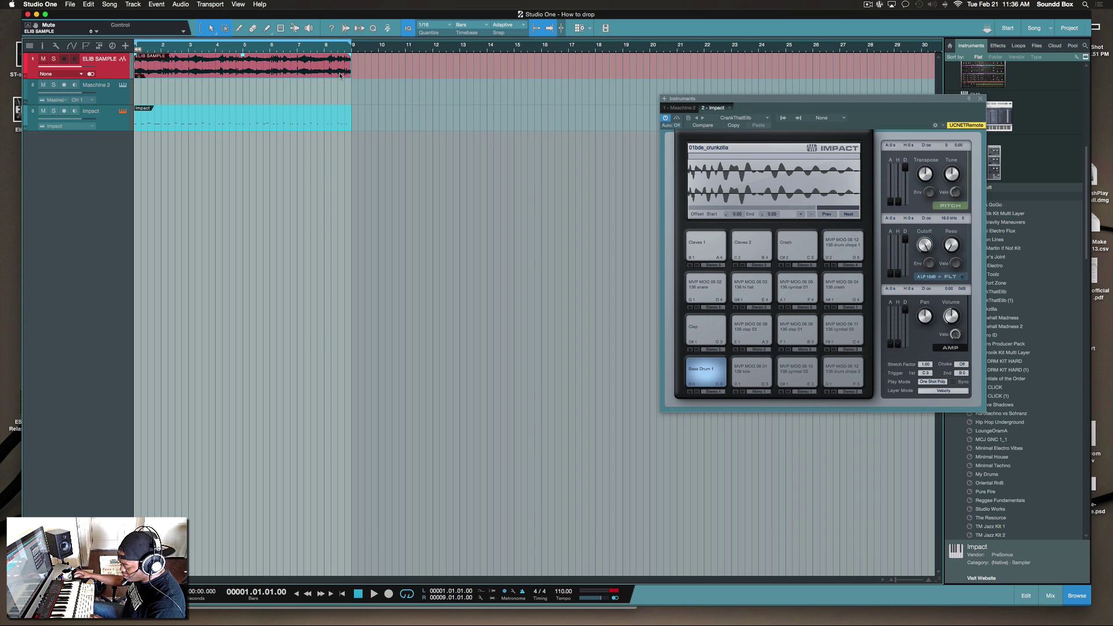
{"action": "key", "text": "d"}
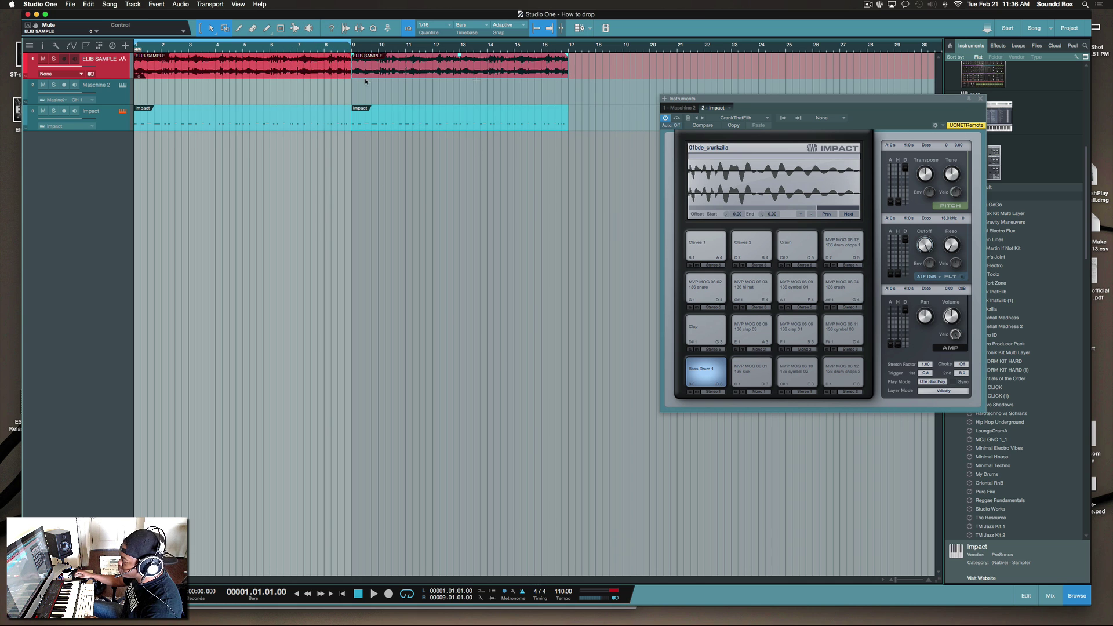
{"action": "left_click", "coordinate": [320, 86]}
{"action": "left_click", "coordinate": [344, 129]}
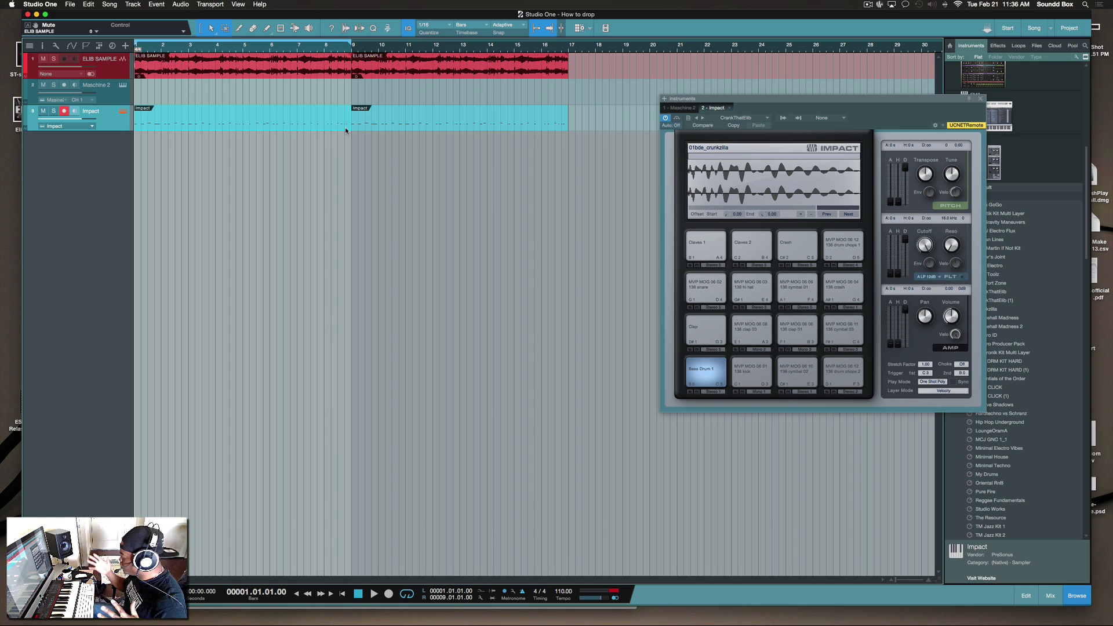
- Record a four-bar bass line on the Mai Tai track and open it in the piano roll
{"action": "left_click", "coordinate": [253, 199]}
{"action": "left_click_drag", "start_coordinate": [899, 99], "coordinate": [806, 77]}
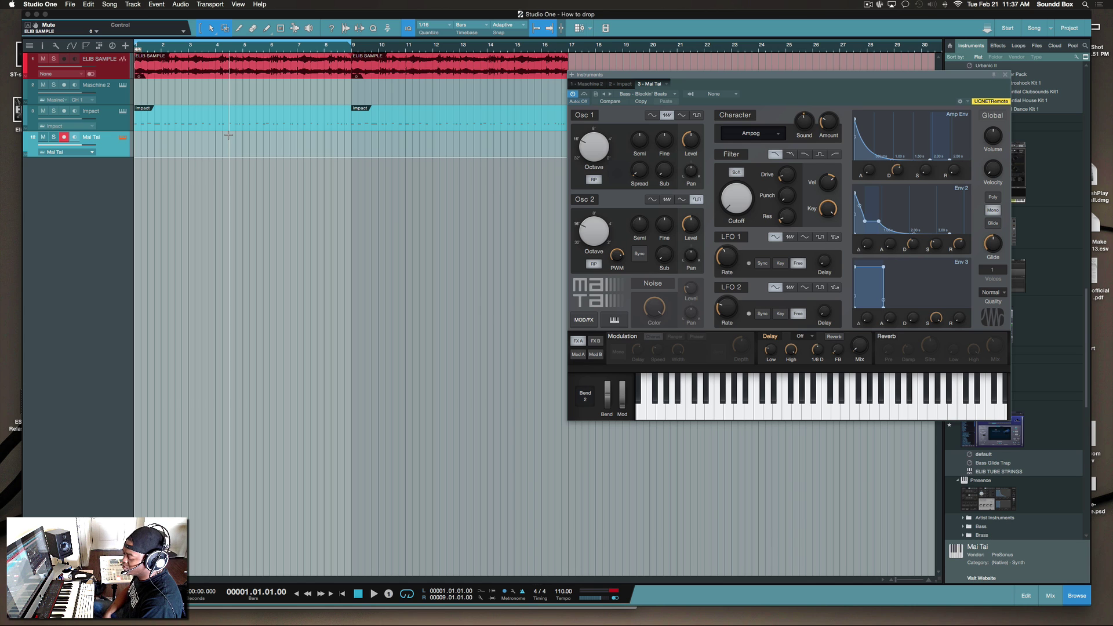
{"action": "key", "text": "KP_Multiply"}
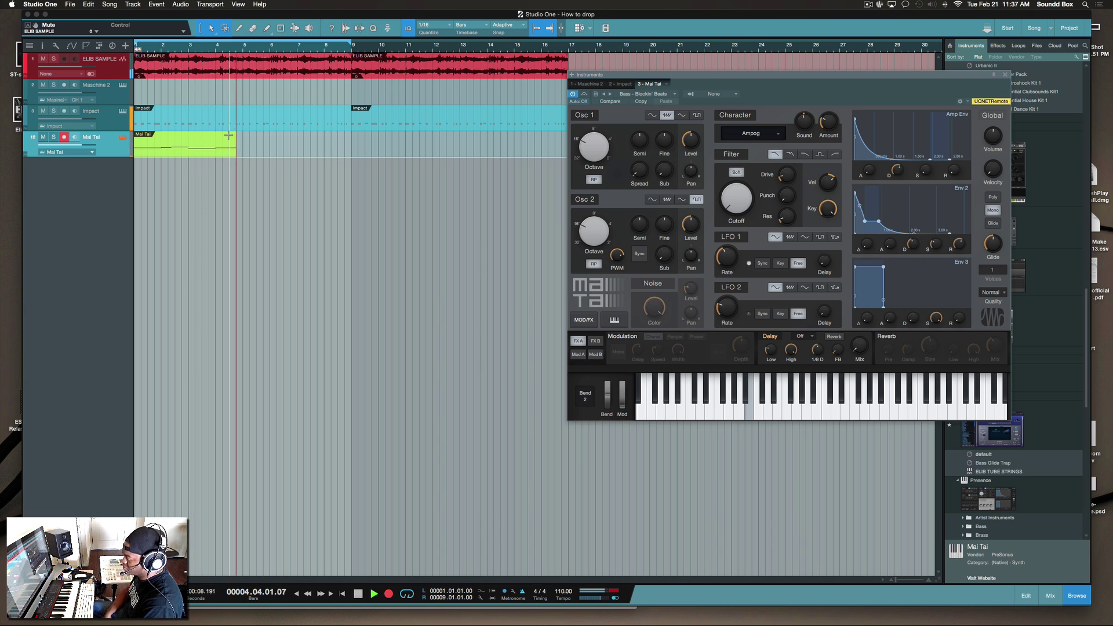
{"action": "key", "text": "space"}
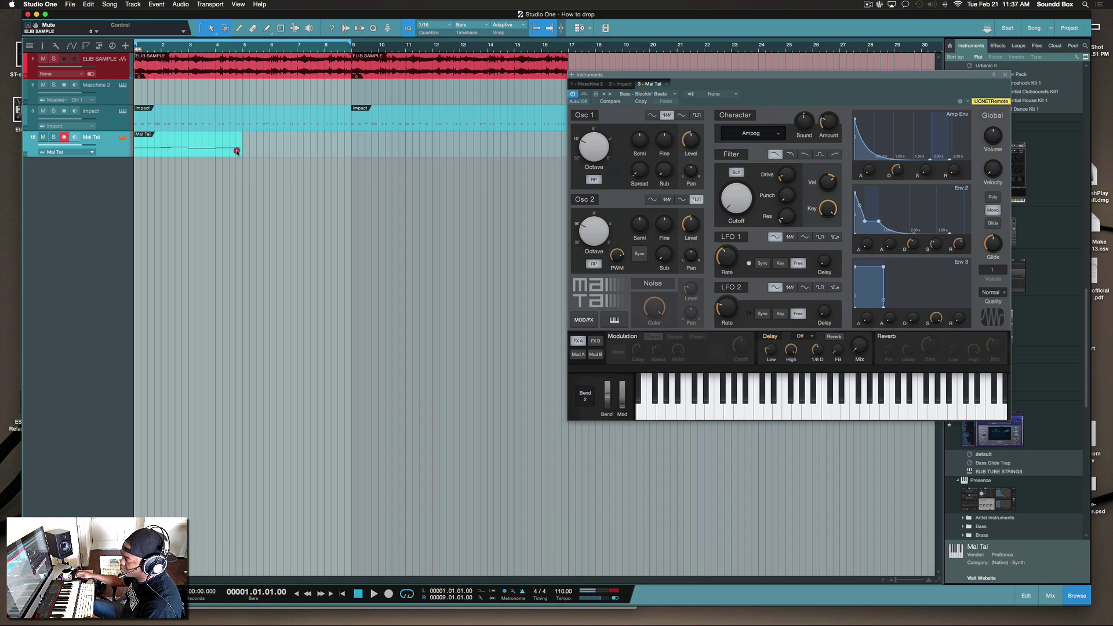
{"action": "double_click", "coordinate": [236, 149]}
{"action": "left_click", "coordinate": [826, 490]}
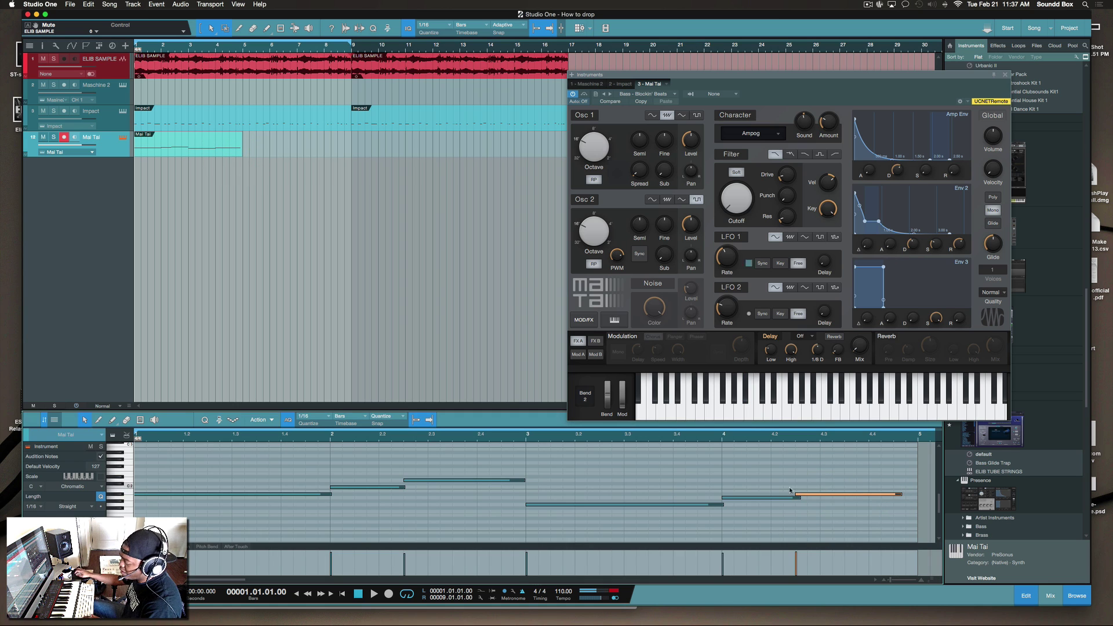
- Audition the bass while adjusting the Mai Tai filter cutoff and oscillator 1 octave
{"action": "key", "text": "space"}
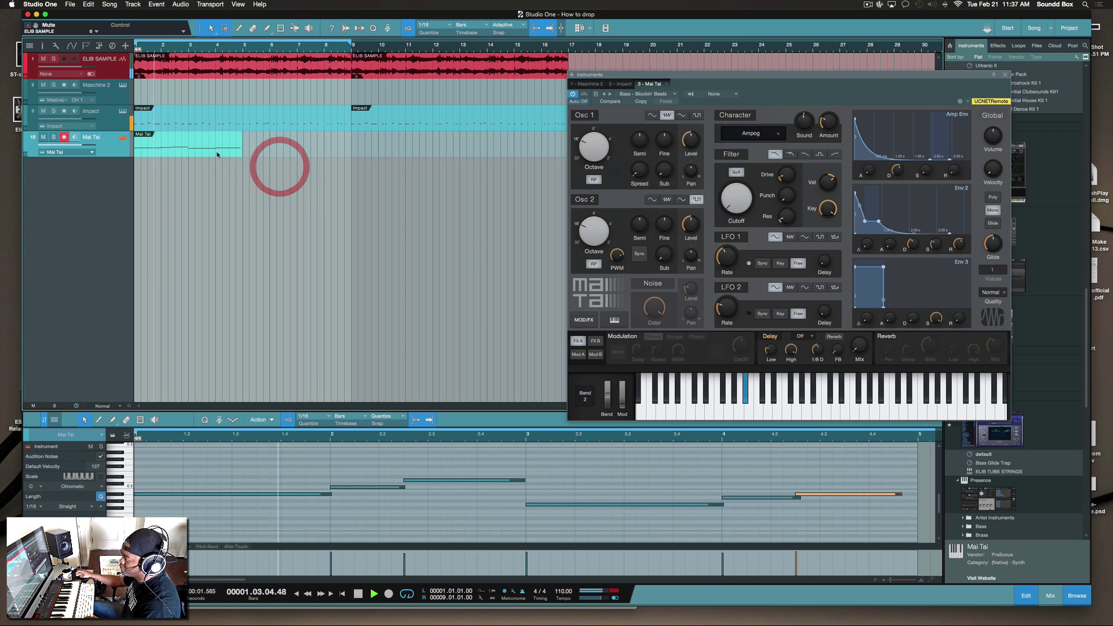
{"action": "left_click_drag", "start_coordinate": [737, 215], "coordinate": [734, 207]}
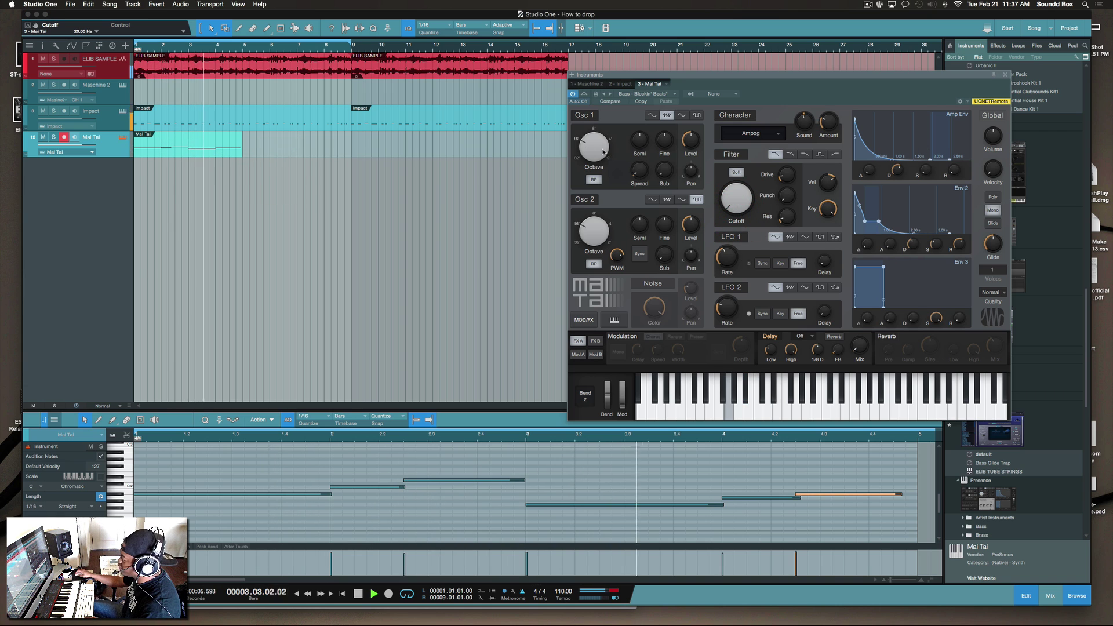
{"action": "left_click_drag", "start_coordinate": [590, 156], "coordinate": [589, 162]}
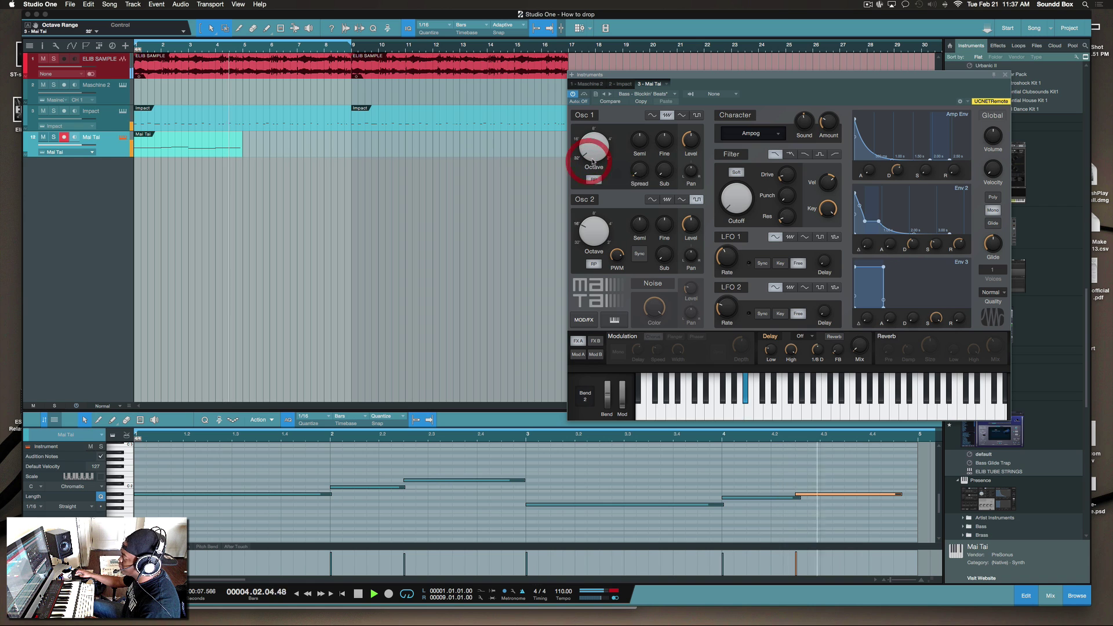
{"action": "key", "text": "space"}
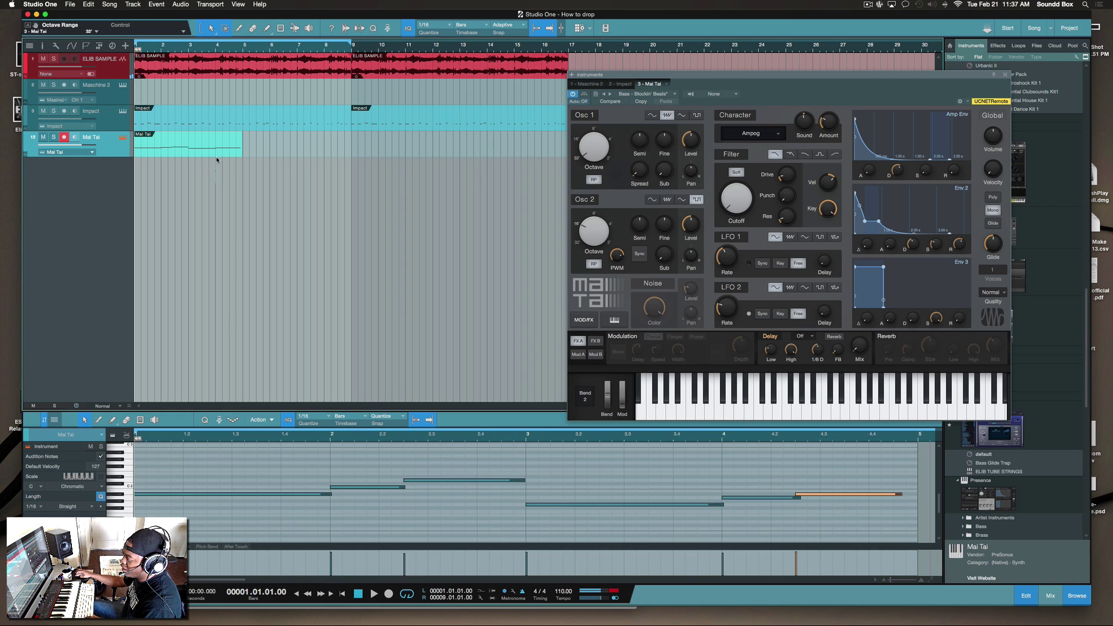
- Duplicate the Mai Tai bass event to bars 5 and 9 so it reaches bar 17
{"action": "left_click", "coordinate": [215, 154]}
{"action": "key", "text": "d"}
{"action": "key", "text": "d"}
{"action": "key", "text": "d"}
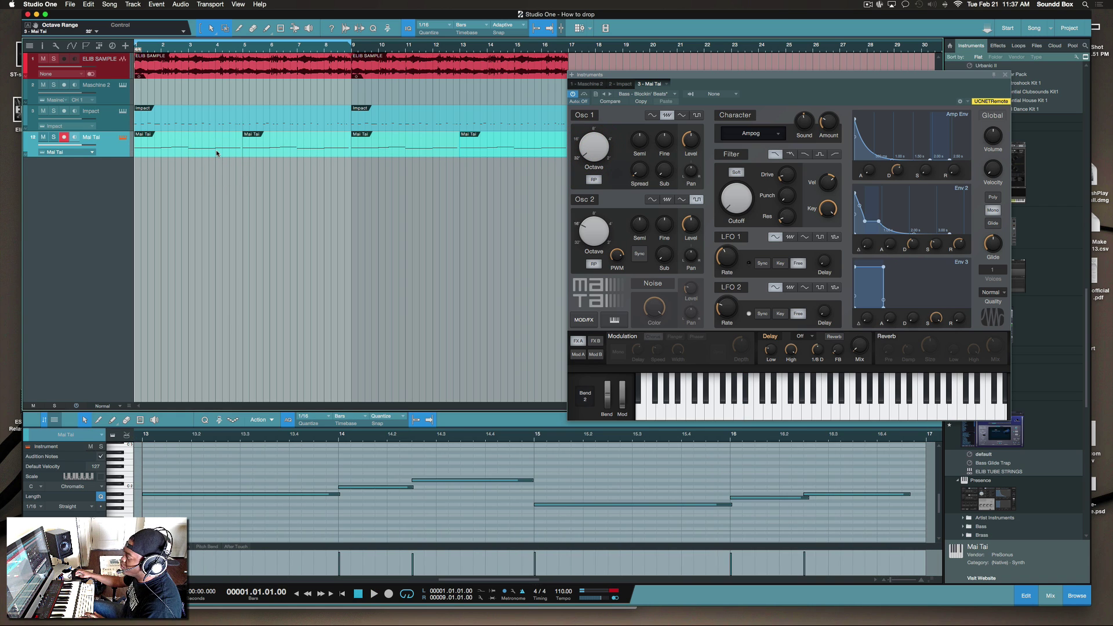
{"action": "left_click_drag", "start_coordinate": [667, 76], "coordinate": [722, 241]}
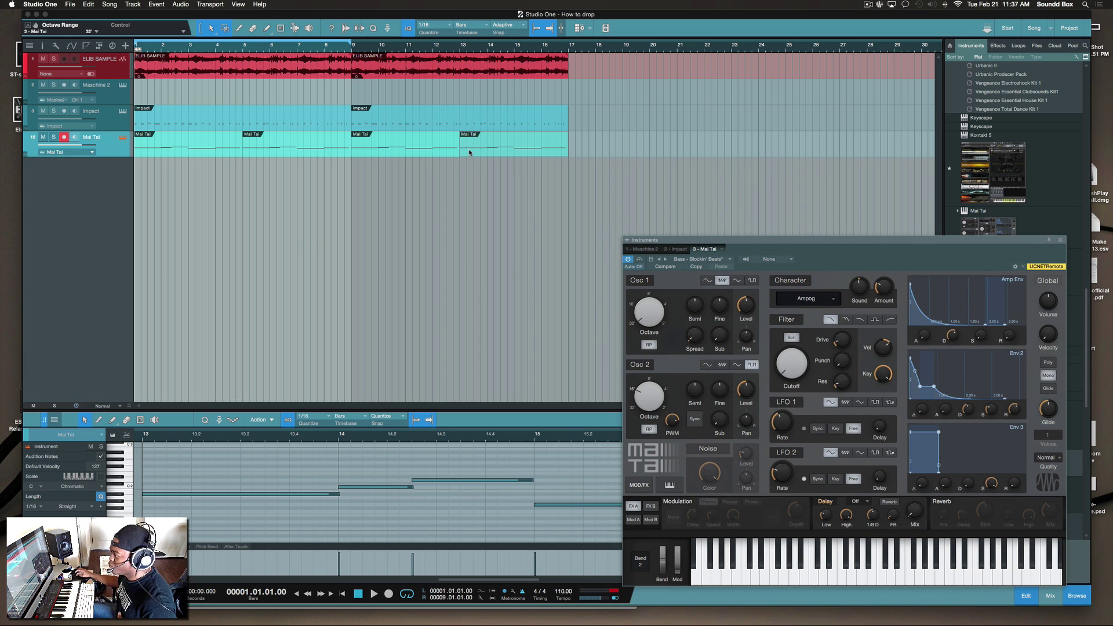
- Play back from bar 7 with the Impact drum part selected for editing
{"action": "left_click", "coordinate": [297, 49]}
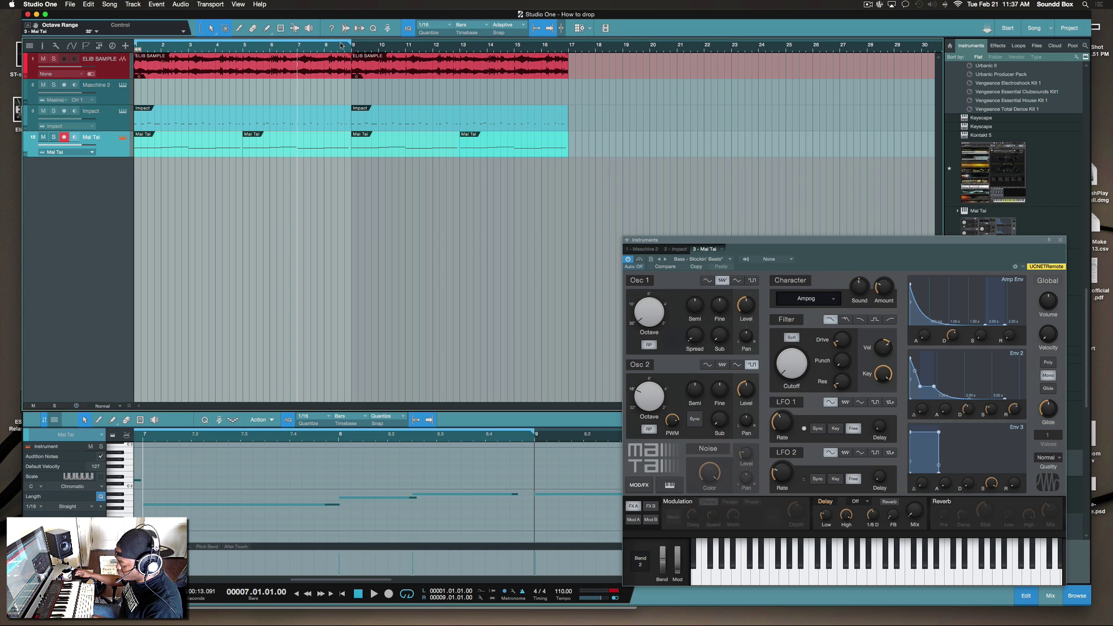
{"action": "key", "text": "space"}
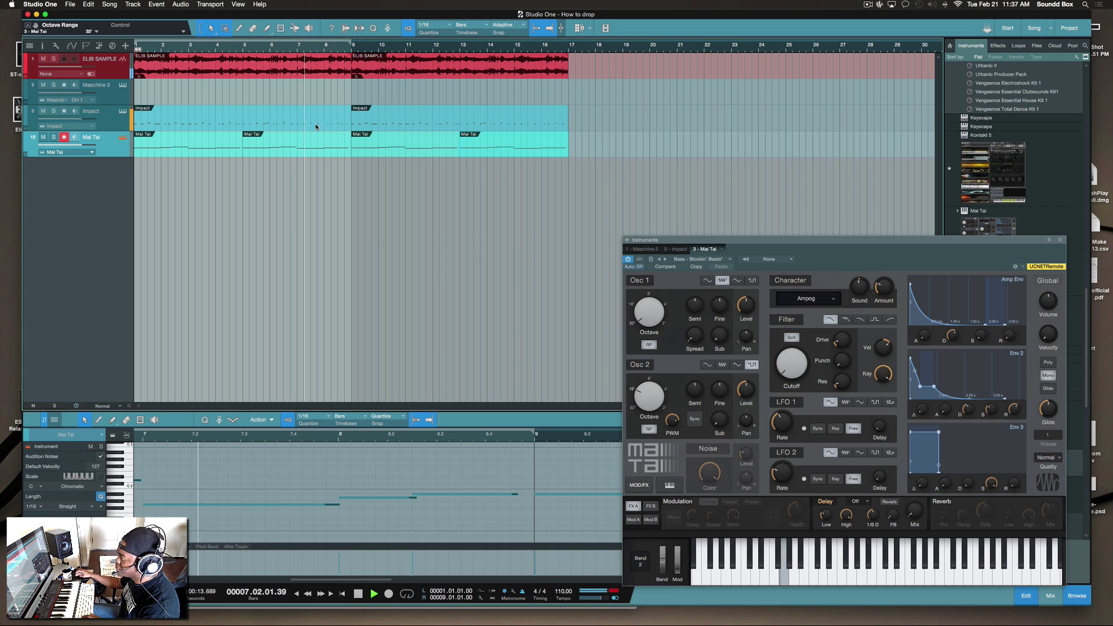
{"action": "left_click", "coordinate": [340, 120]}
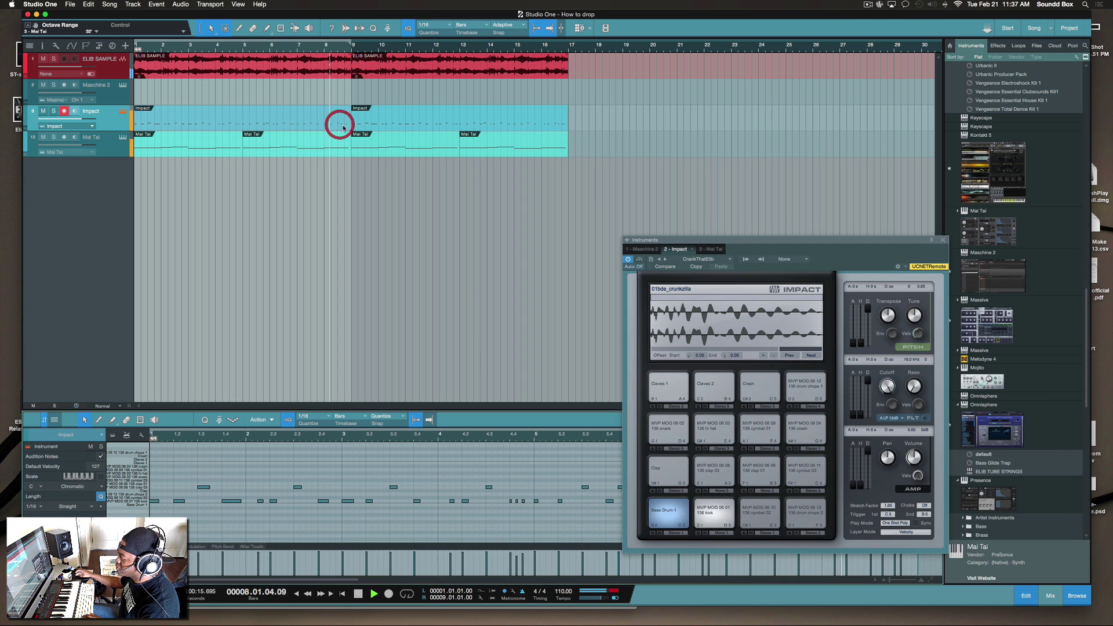
{"action": "key", "text": "super+w"}
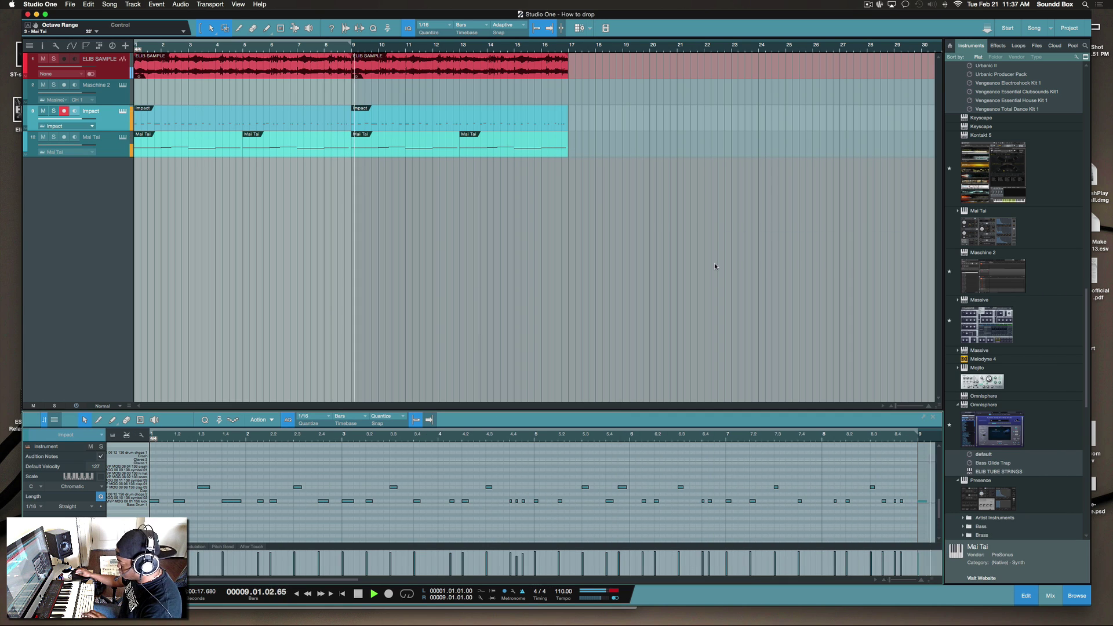
{"action": "key", "text": "space"}
- Try deleting the Impact drum notes at the start of bar 8, then undo it
{"action": "scroll", "coordinate": [677, 464], "scroll_direction": "right", "scroll_amount": 3}
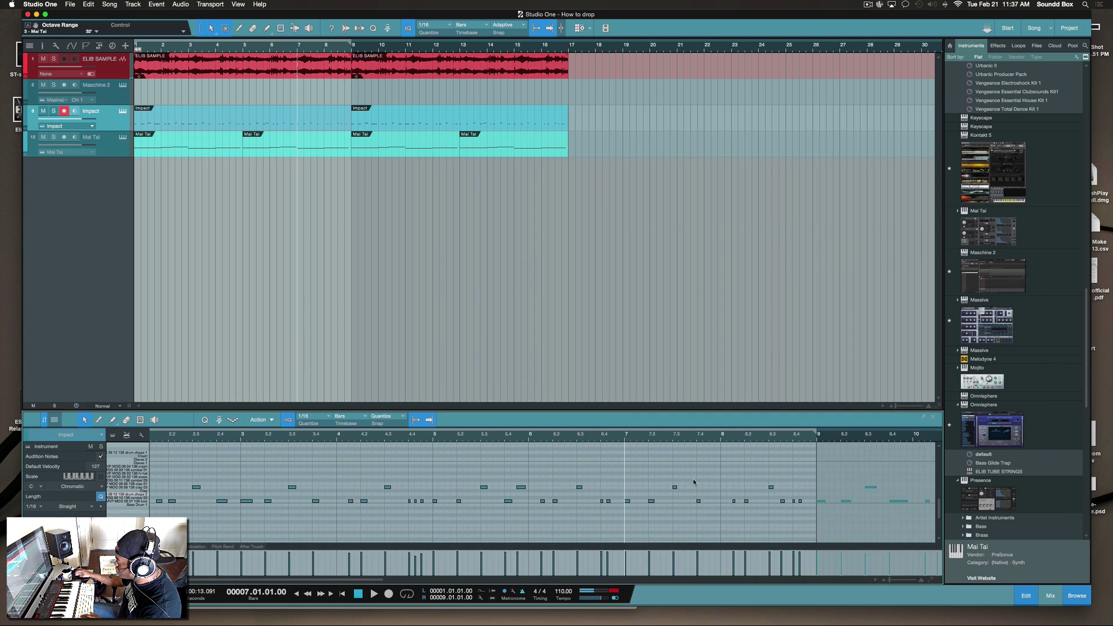
{"action": "left_click", "coordinate": [722, 438]}
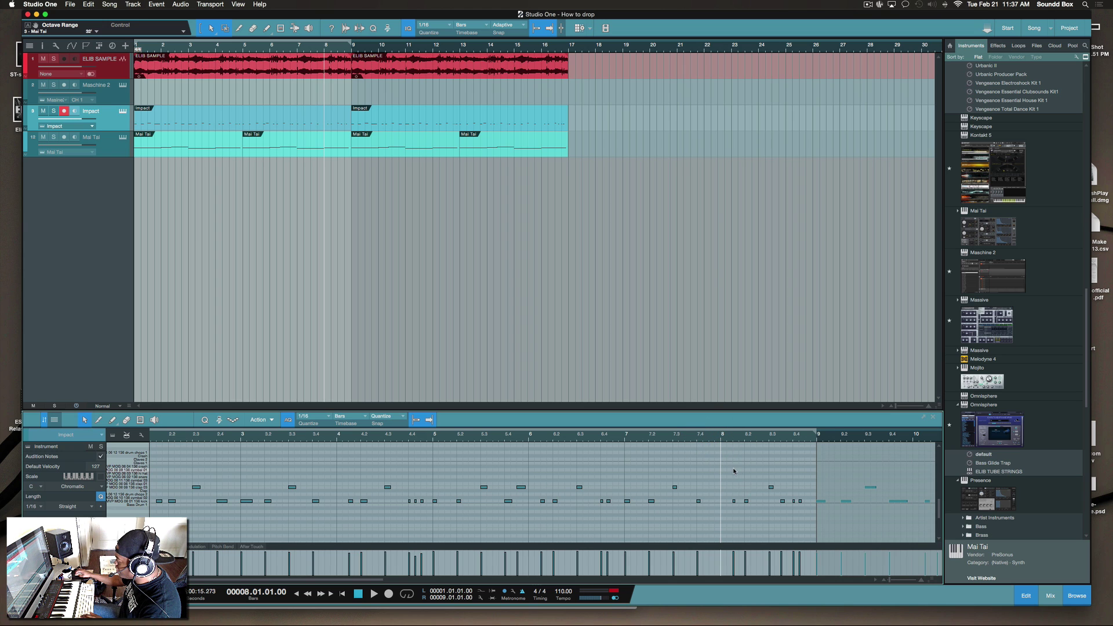
{"action": "left_click_drag", "start_coordinate": [727, 460], "coordinate": [806, 527]}
{"action": "key", "text": "Delete"}
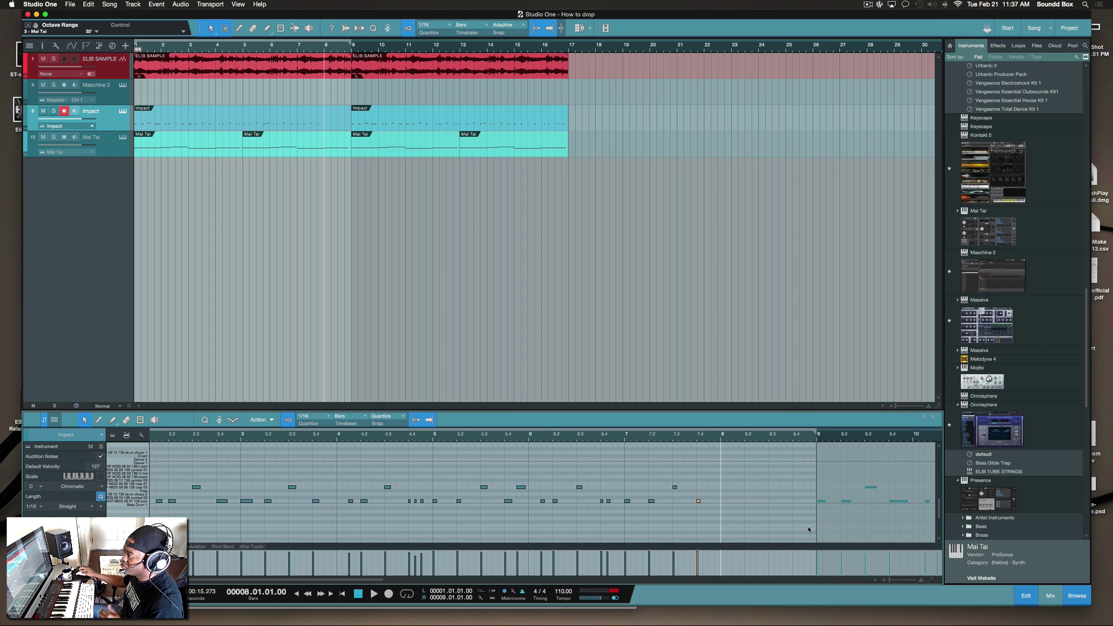
{"action": "key", "text": "super+z"}
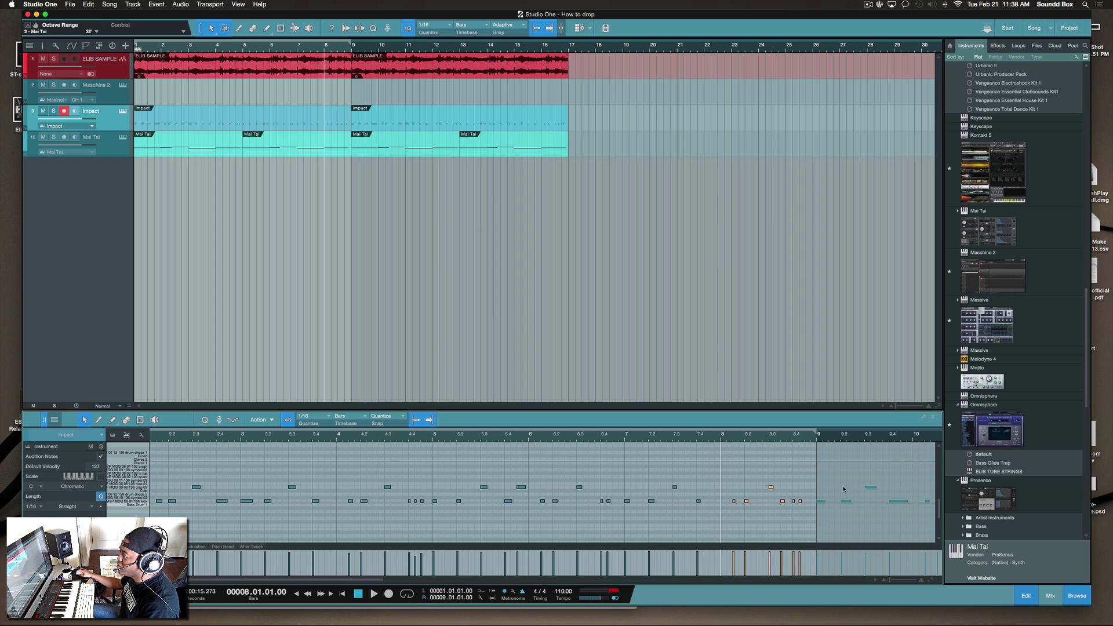
- Shorten the first Impact drum part so it ends near bar 8
{"action": "left_click", "coordinate": [342, 124]}
{"action": "left_click", "coordinate": [349, 123]}
{"action": "left_click_drag", "start_coordinate": [351, 116], "coordinate": [324, 121]}
- Shorten the Mai Tai part to end at bar 8 and audition the drop from bar 7
{"action": "left_click", "coordinate": [345, 149]}
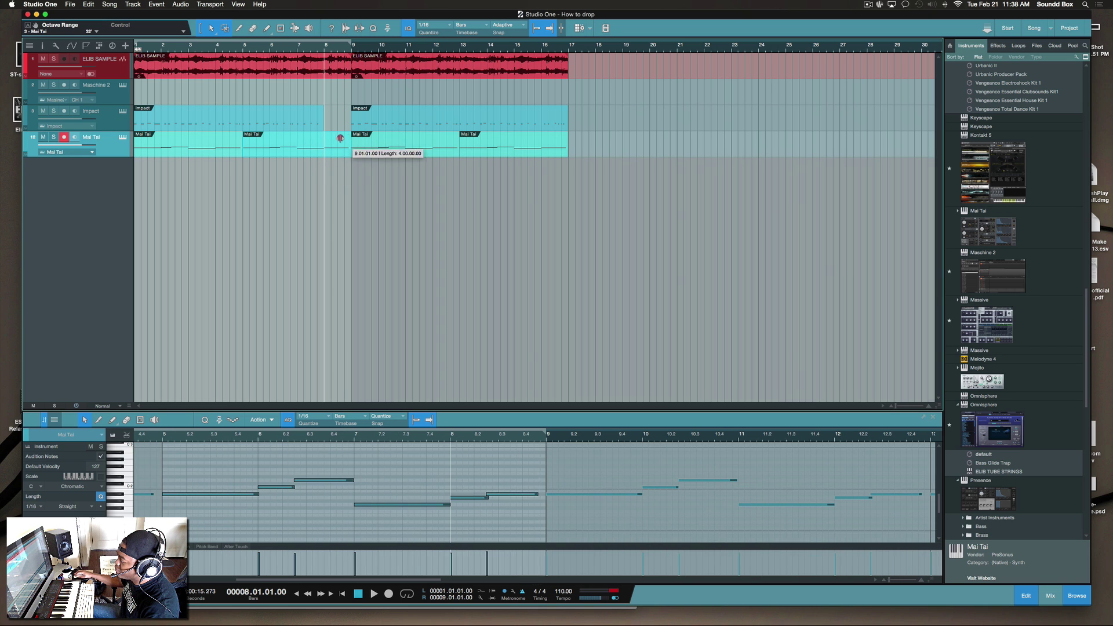
{"action": "left_click_drag", "start_coordinate": [336, 137], "coordinate": [320, 138]}
{"action": "key", "text": "space"}
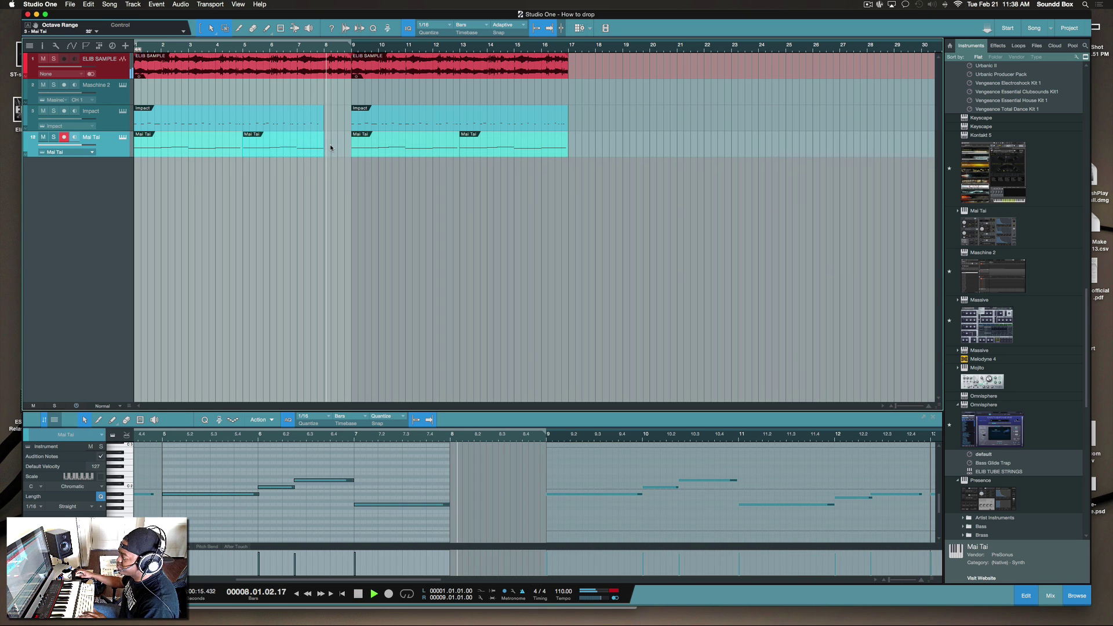
{"action": "key", "text": "space"}
{"action": "left_click", "coordinate": [306, 45]}
{"action": "key", "text": "space"}
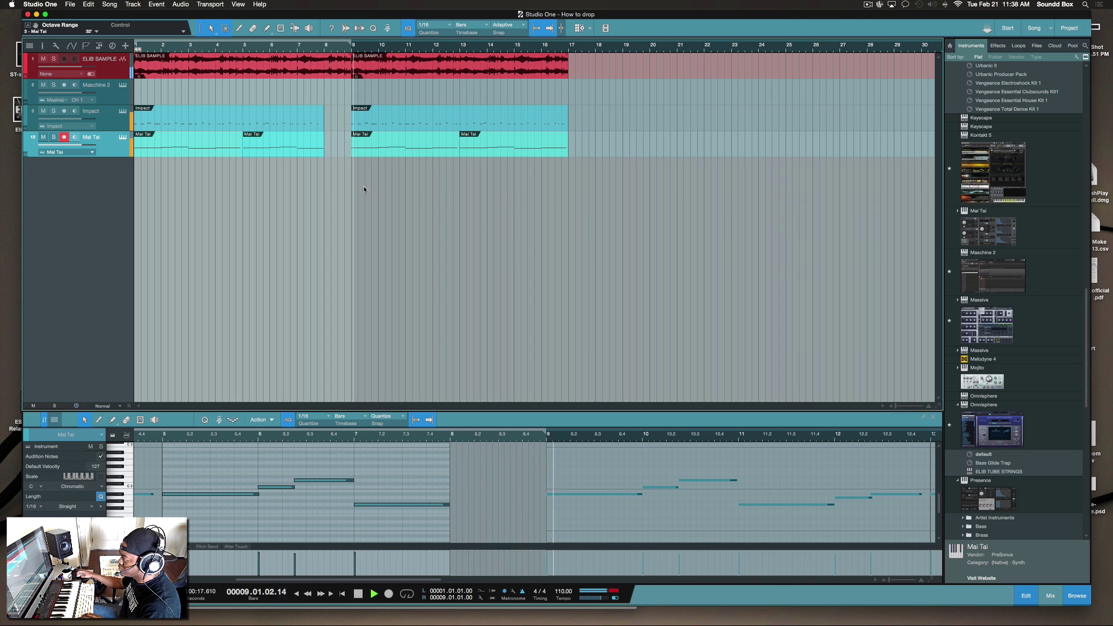
{"action": "key", "text": "space"}
- Resize the Impact part to end near bar 8.3, comparing Mai Tai and Impact notes in the editor
{"action": "left_click", "coordinate": [315, 110]}
{"action": "left_click_drag", "start_coordinate": [323, 126], "coordinate": [351, 129]}
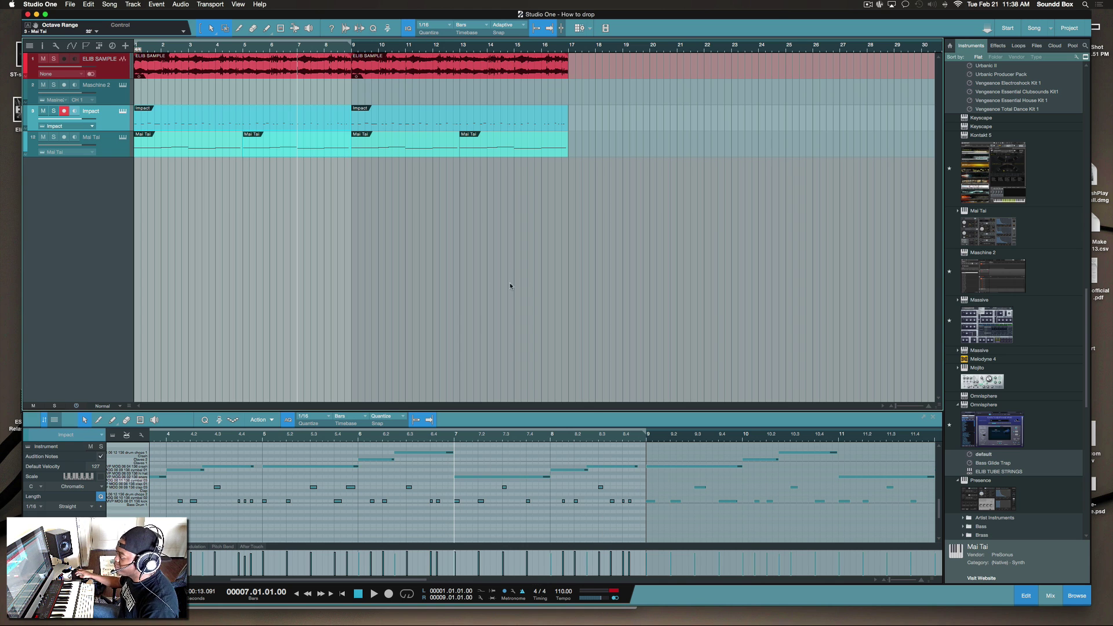
{"action": "left_click", "coordinate": [417, 207]}
{"action": "left_click", "coordinate": [326, 183]}
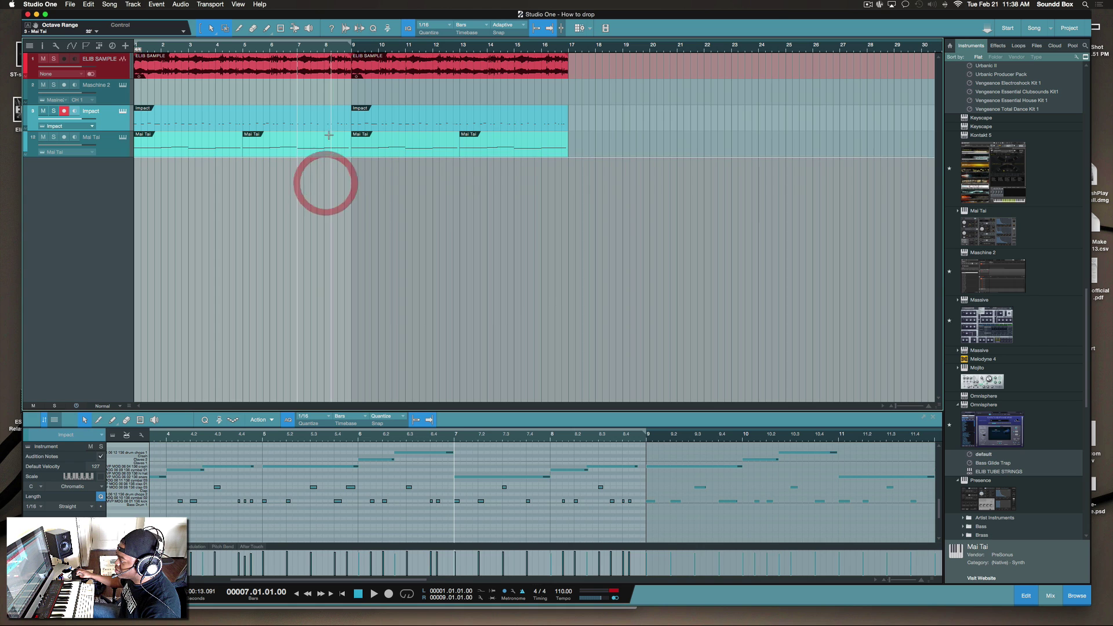
{"action": "left_click", "coordinate": [330, 153]}
{"action": "left_click", "coordinate": [327, 126]}
{"action": "key", "text": "shift+q"}
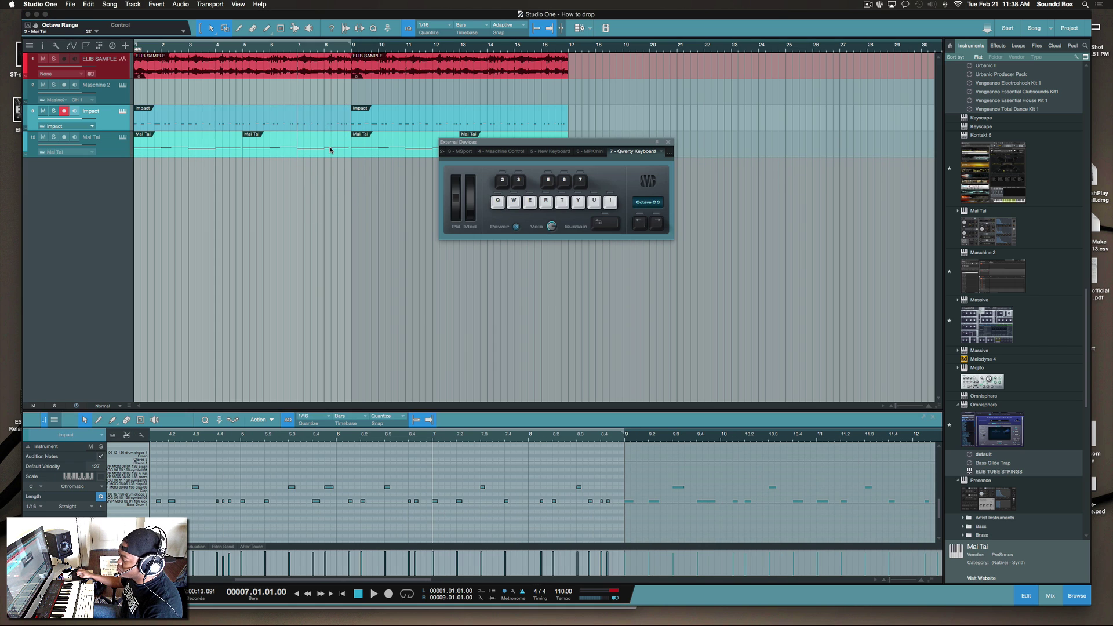
{"action": "left_click", "coordinate": [331, 142]}
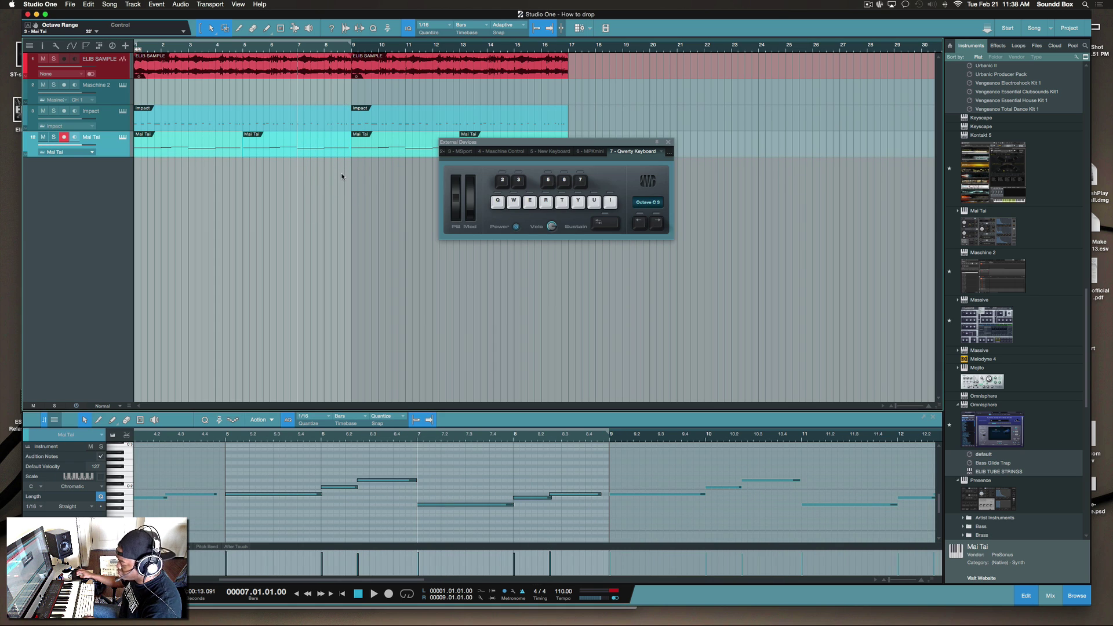
{"action": "key", "text": "shift+q"}
{"action": "left_click", "coordinate": [333, 155]}
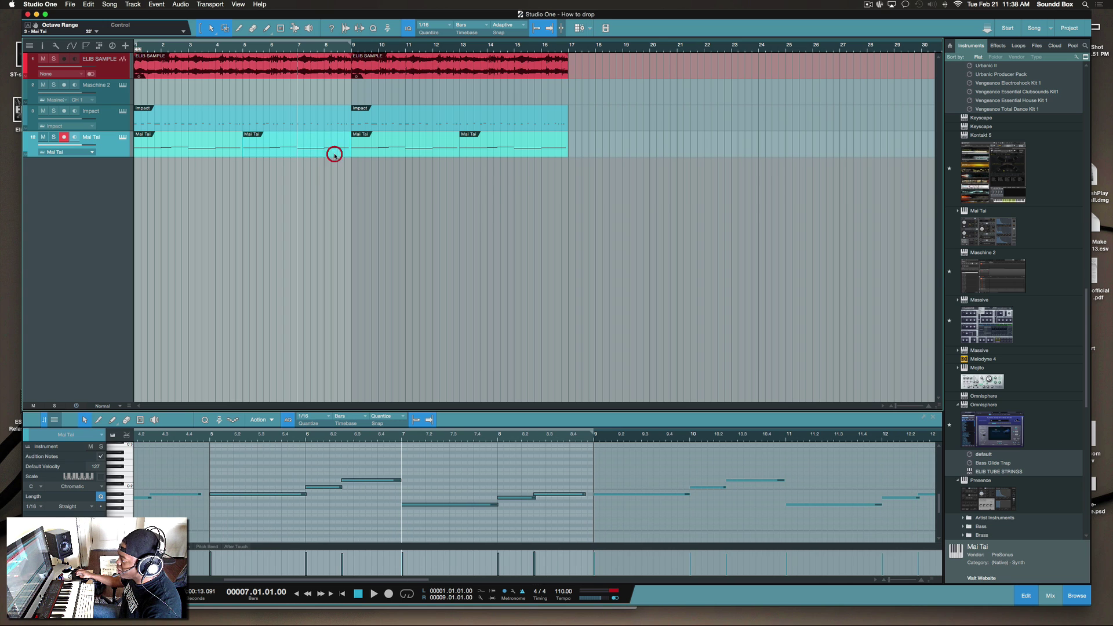
- Delete the Impact drum notes in bar 8, audition the drop, and move Maschine 2 to the bottom
{"action": "left_click", "coordinate": [336, 127]}
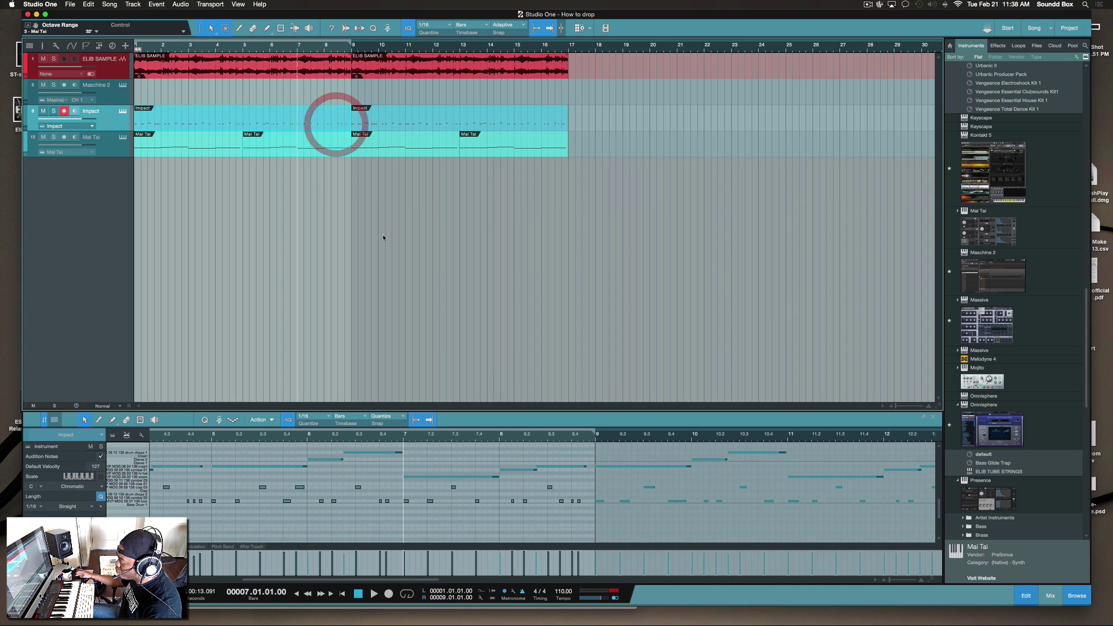
{"action": "left_click_drag", "start_coordinate": [505, 464], "coordinate": [593, 528]}
{"action": "key", "text": "Delete"}
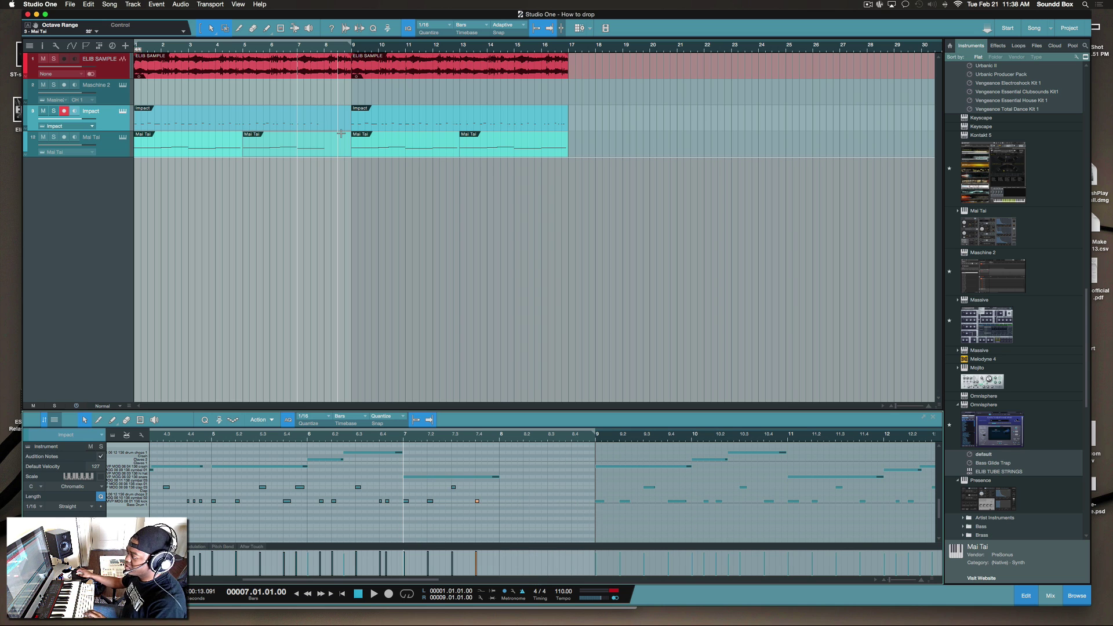
{"action": "key", "text": "space"}
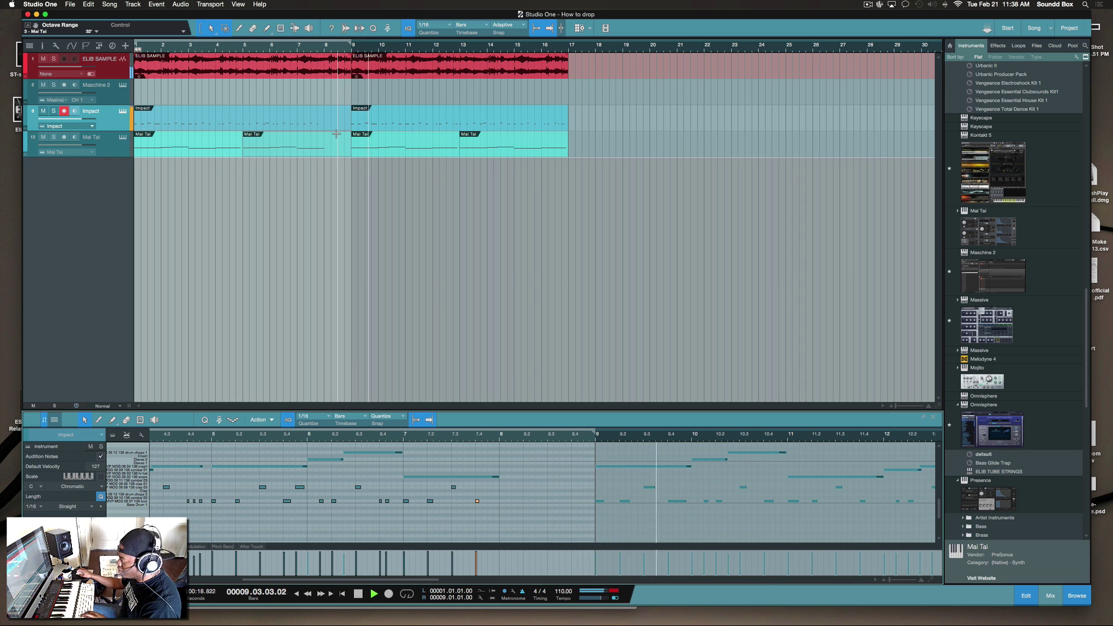
{"action": "key", "text": "space"}
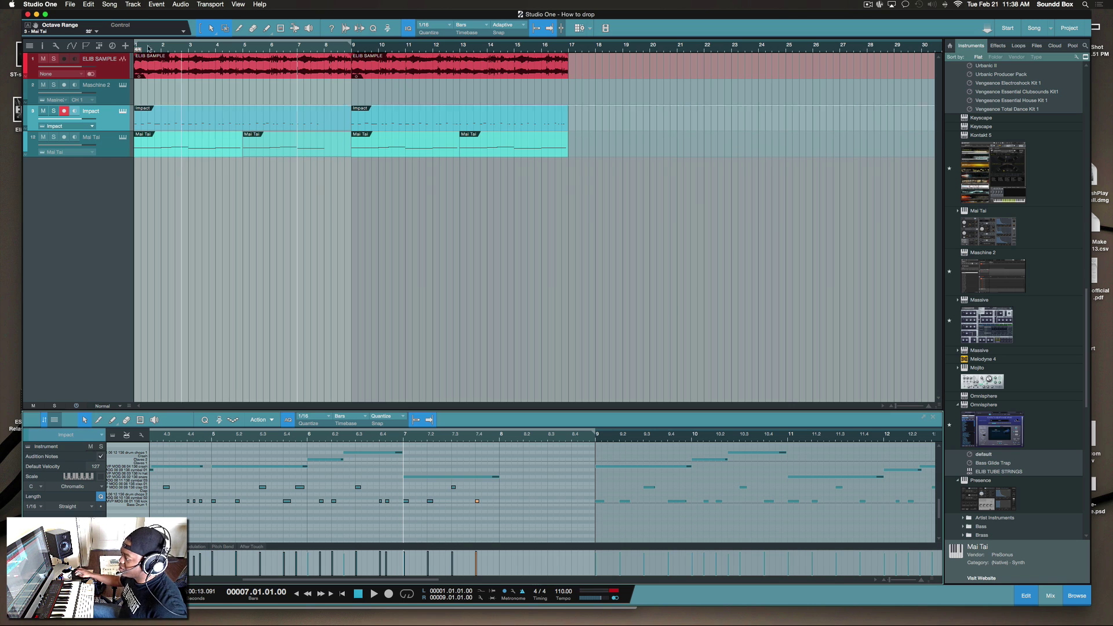
{"action": "left_click_drag", "start_coordinate": [115, 96], "coordinate": [102, 179]}
- Mute the sample, Impact and Mai Tai tracks and open the Maschine 2 instrument window
{"action": "left_click", "coordinate": [43, 59]}
{"action": "left_click", "coordinate": [44, 111]}
{"action": "left_click", "coordinate": [43, 85]}
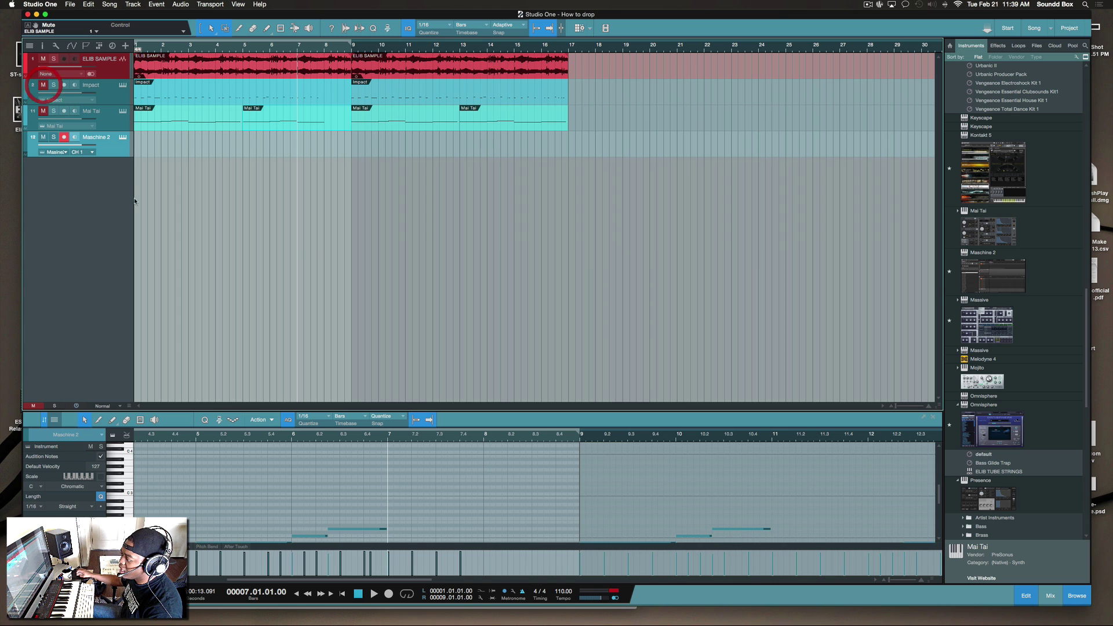
{"action": "left_click", "coordinate": [117, 150]}
{"action": "left_click", "coordinate": [122, 140]}
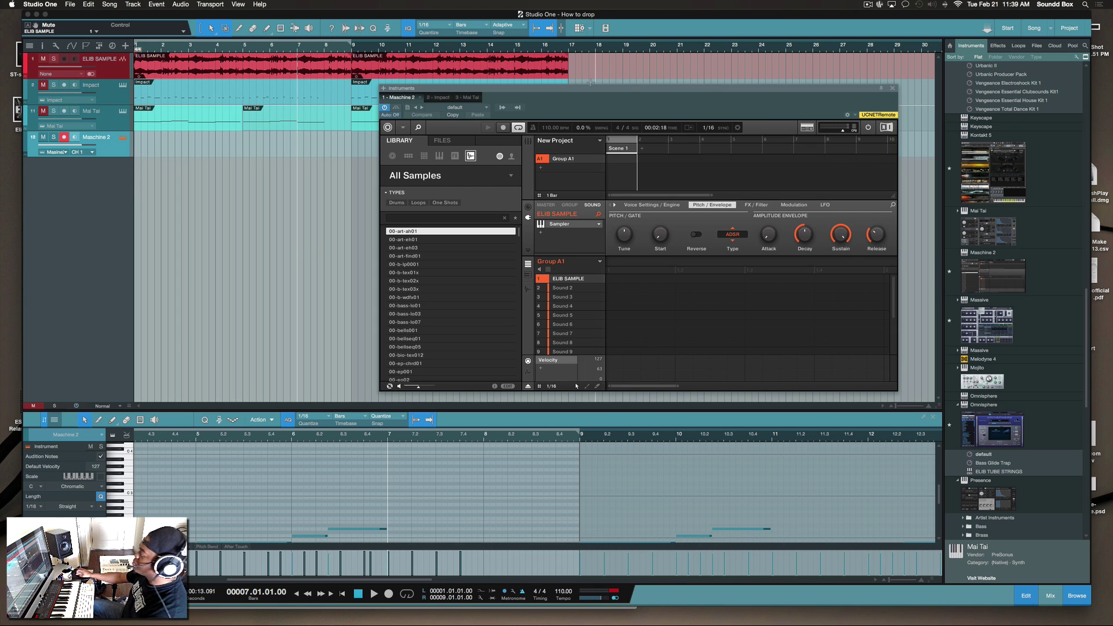
- Reposition the Maschine 2 window and play back from bar 8 to audition it
{"action": "left_click_drag", "start_coordinate": [587, 93], "coordinate": [564, 71]}
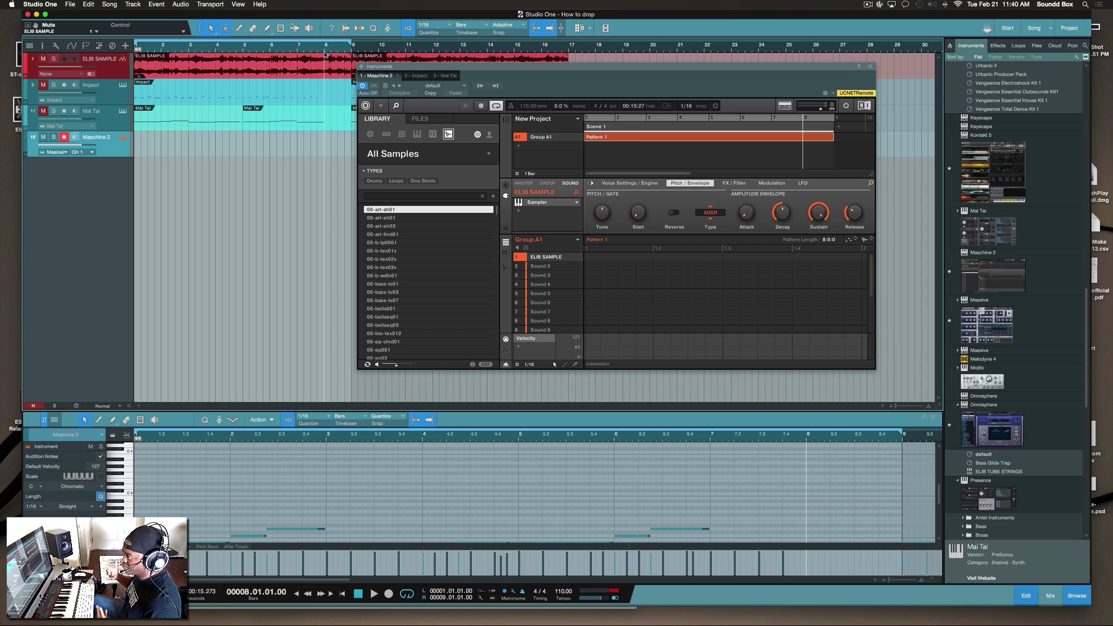
{"action": "key", "text": "space"}
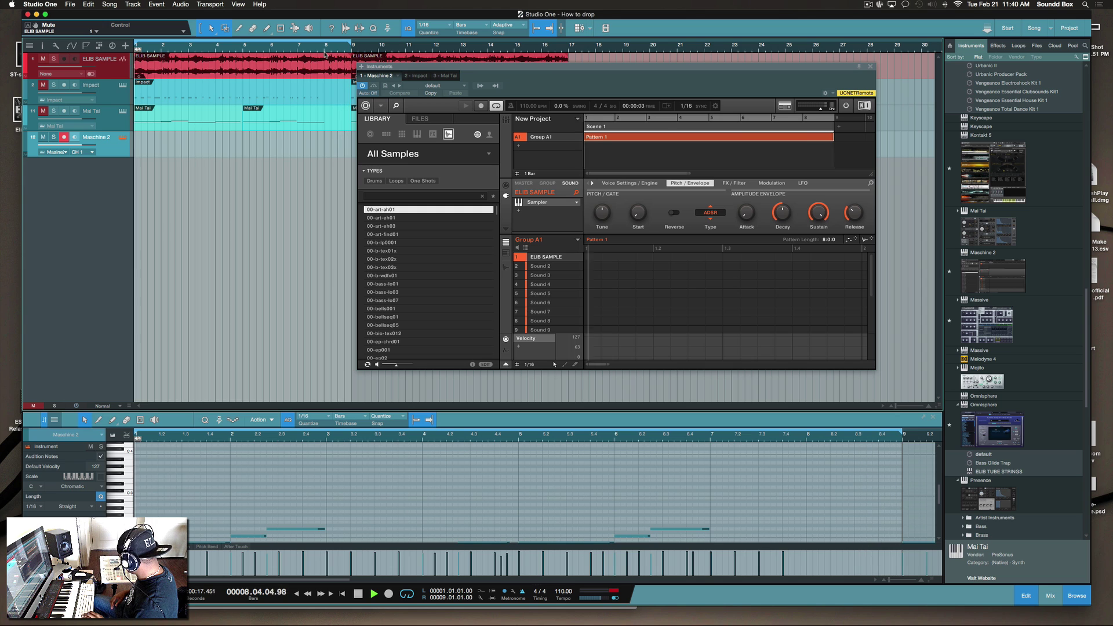
{"action": "key", "text": "space"}
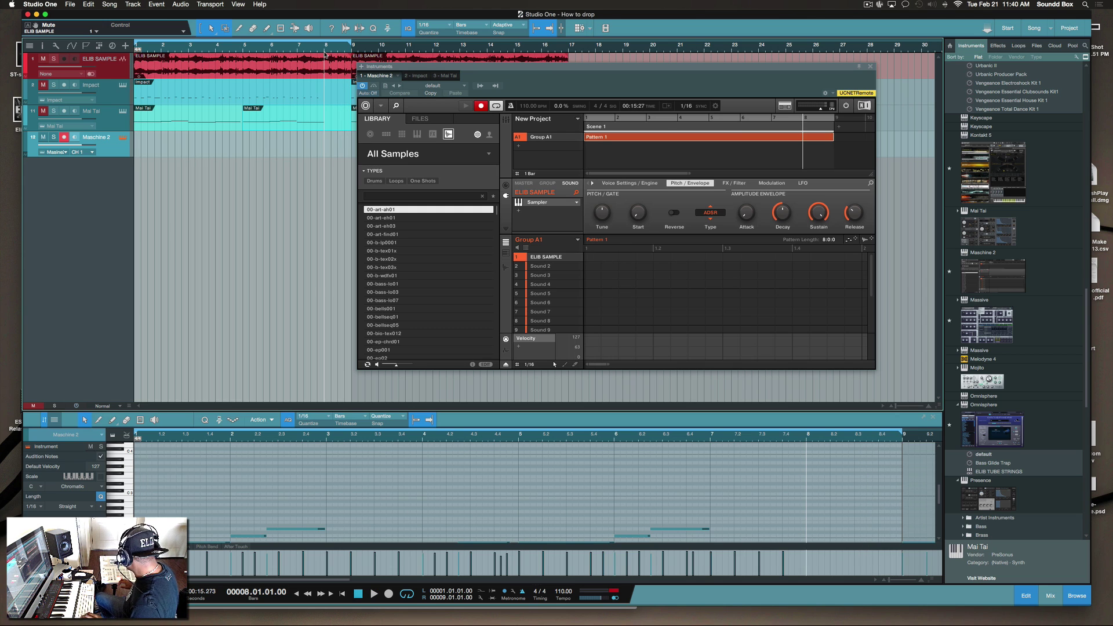
{"action": "key", "text": "space"}
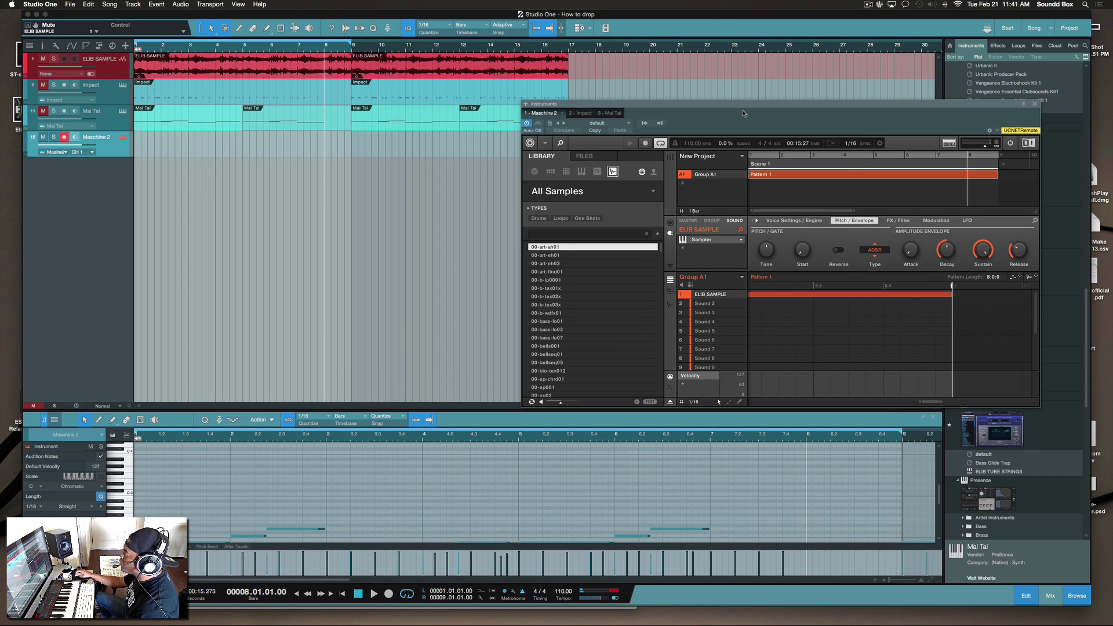
- Raise the Maschine window and play from bar 8 to hear the Memories Kit pattern
{"action": "left_click_drag", "start_coordinate": [746, 106], "coordinate": [759, 52]}
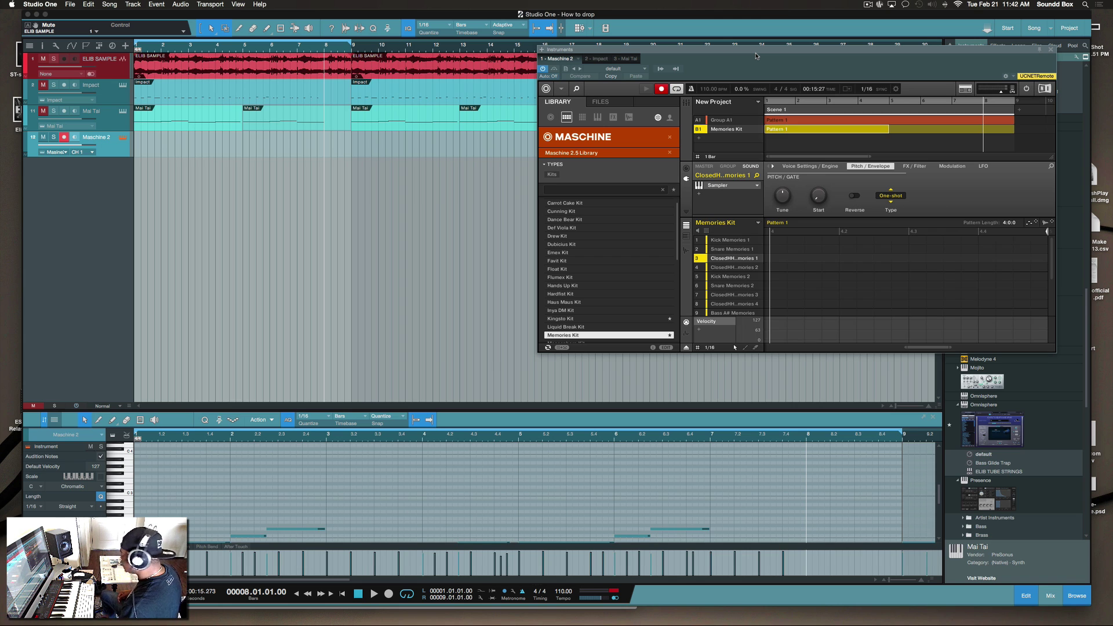
{"action": "key", "text": "space"}
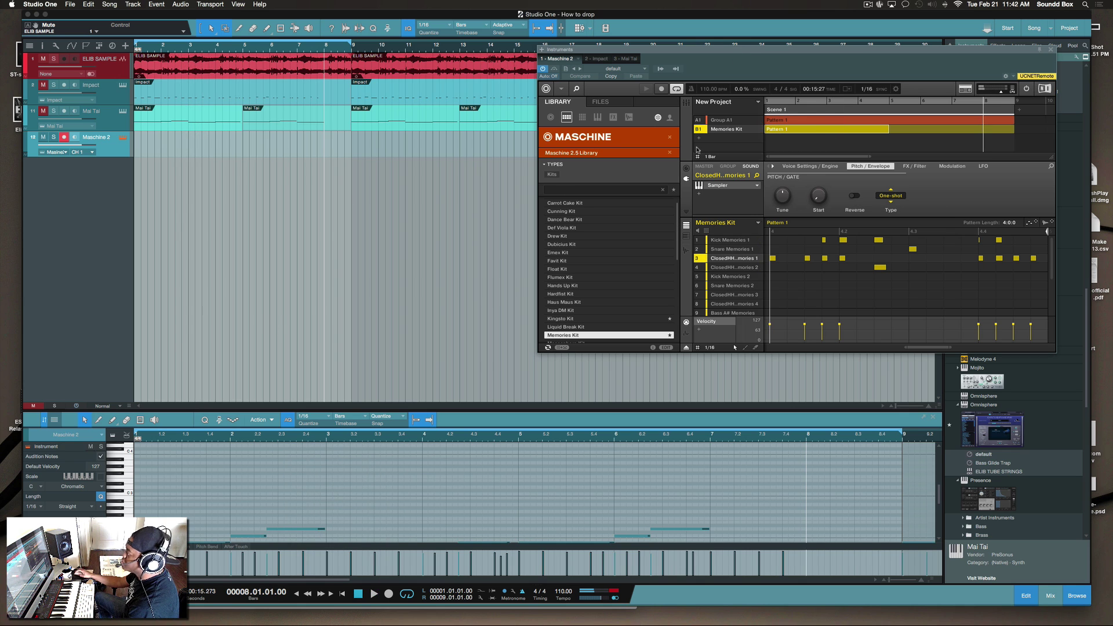
- Move the Maschine window aside and duplicate Scene 1 so a second copy starts at bar 9
{"action": "left_click_drag", "start_coordinate": [729, 51], "coordinate": [490, 87]}
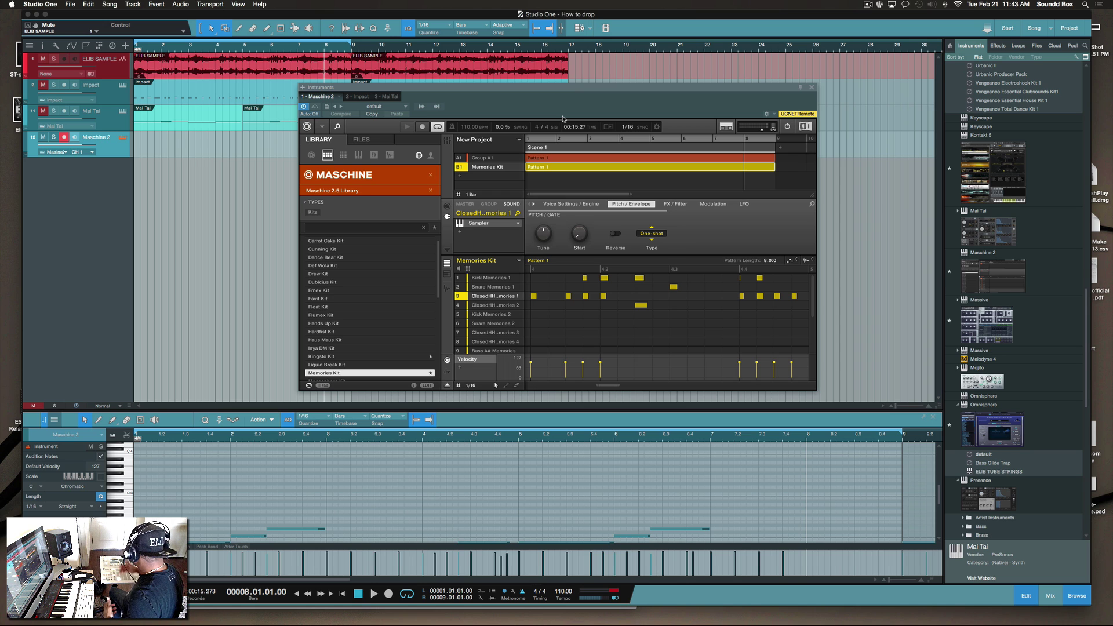
{"action": "key", "text": "super+d"}
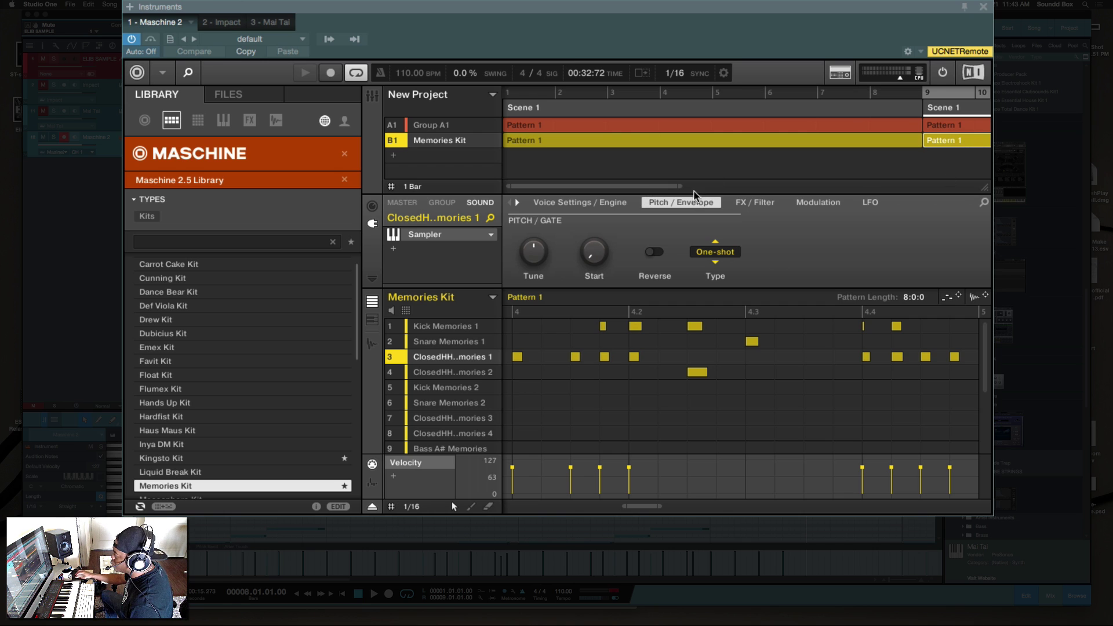
- Make the bar-9 scene unique as Scene 2 with Pattern 2, then play the arrangement
{"action": "left_click_drag", "start_coordinate": [681, 186], "coordinate": [841, 198]}
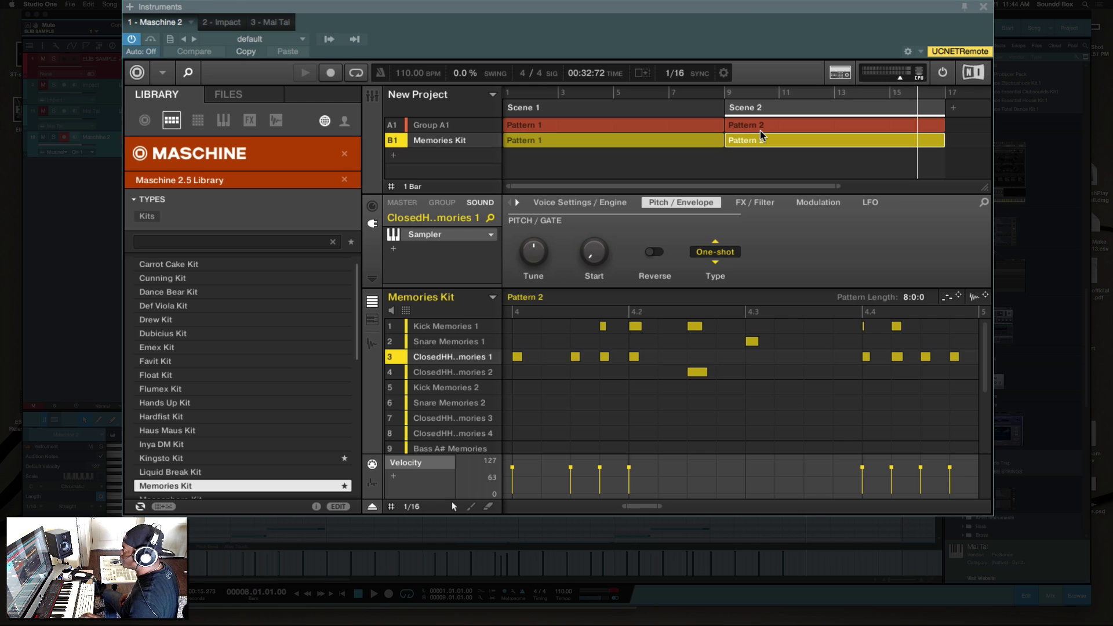
{"action": "key", "text": "space"}
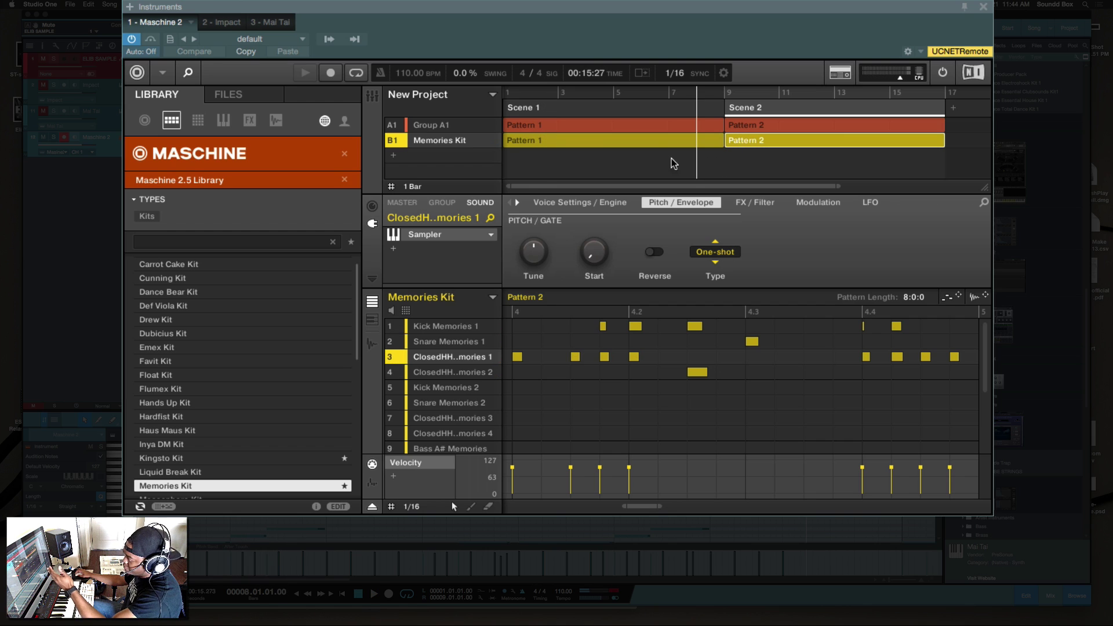
- Delete every kick, snare and hi-hat note in Pattern 1 from bar 8 onward, then play
{"action": "left_click", "coordinate": [696, 141]}
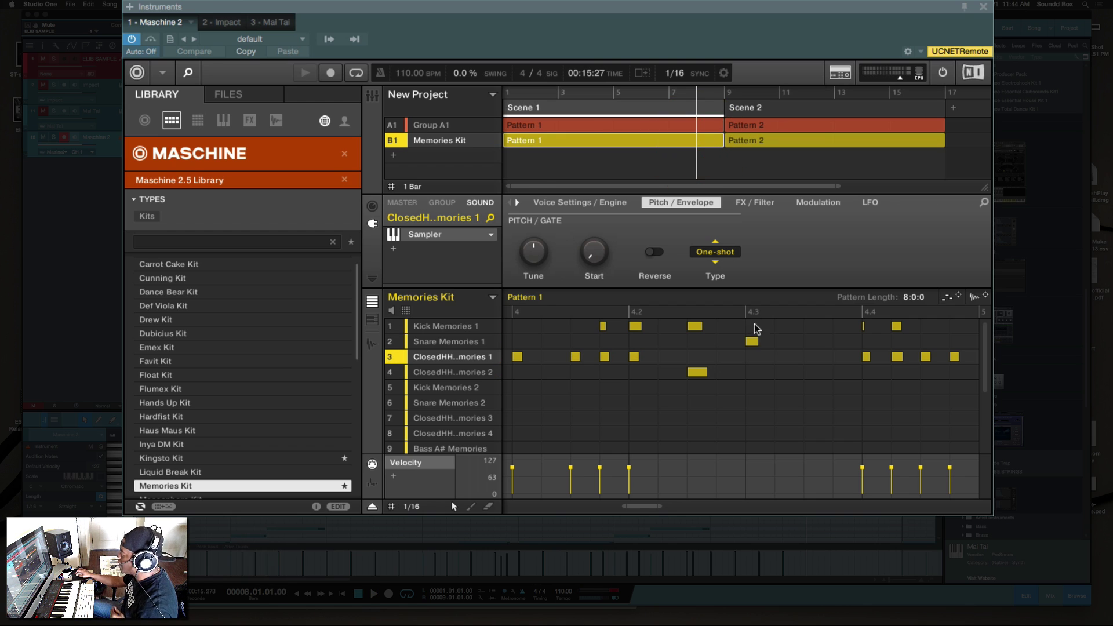
{"action": "scroll", "coordinate": [812, 418], "scroll_direction": "right", "scroll_amount": 10}
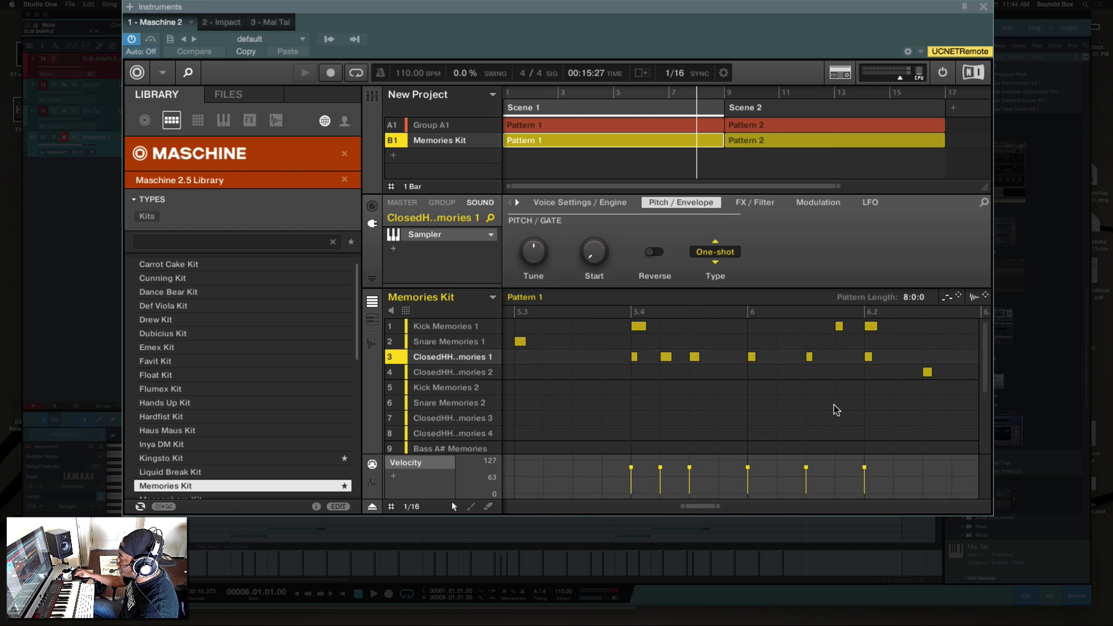
{"action": "scroll", "coordinate": [836, 410], "scroll_direction": "right", "scroll_amount": 15}
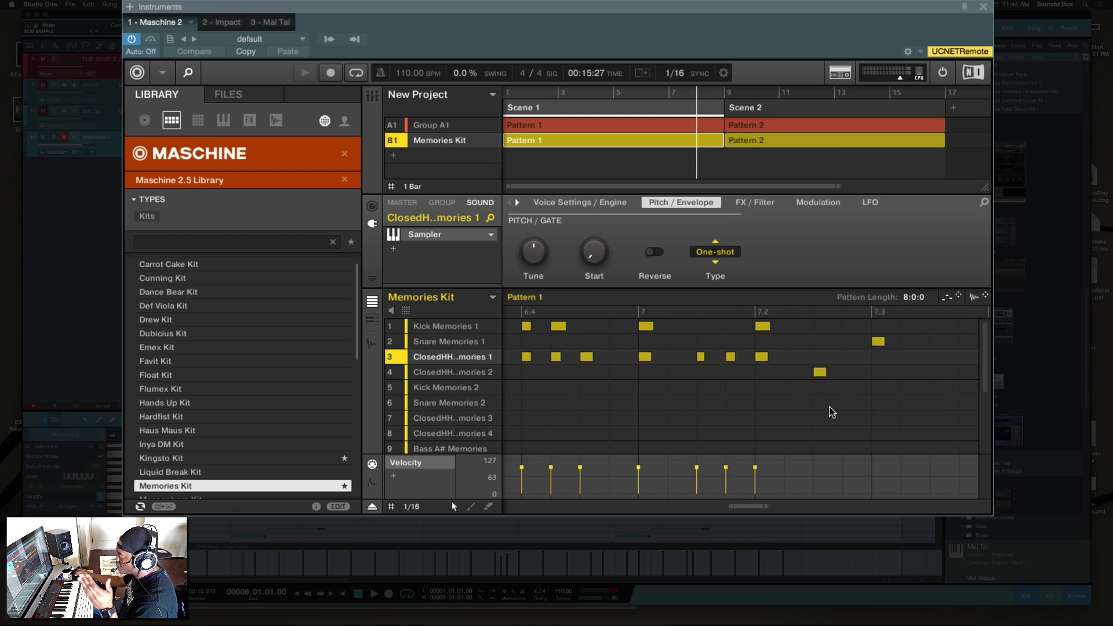
{"action": "scroll", "coordinate": [833, 412], "scroll_direction": "right", "scroll_amount": 15}
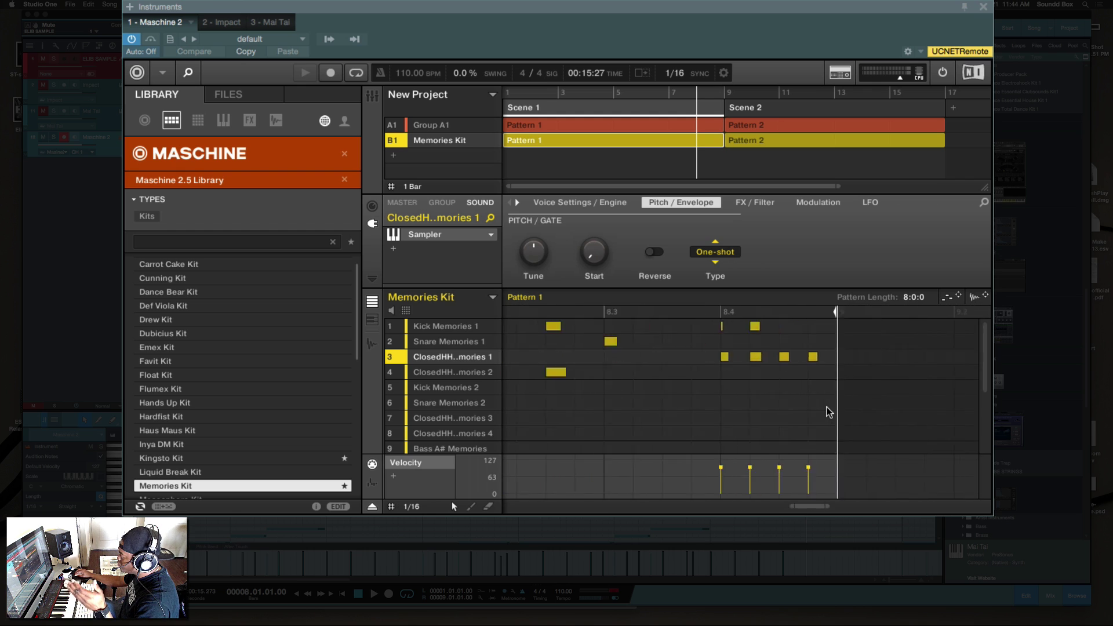
{"action": "scroll", "coordinate": [829, 412], "scroll_direction": "left", "scroll_amount": 5}
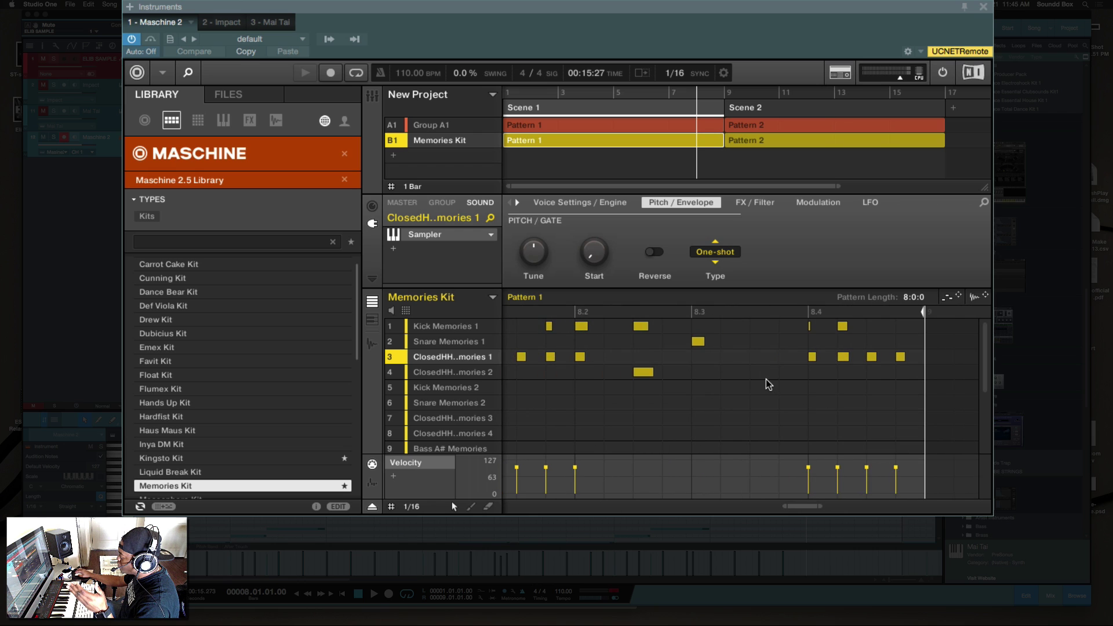
{"action": "scroll", "coordinate": [765, 377], "scroll_direction": "left", "scroll_amount": 8}
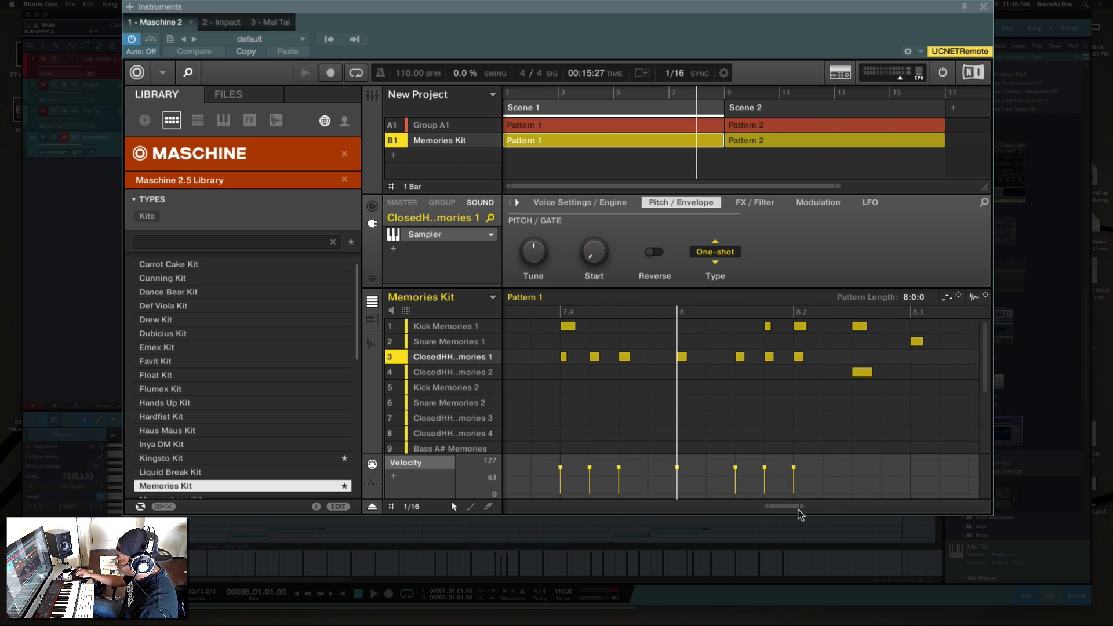
{"action": "left_click_drag", "start_coordinate": [802, 506], "coordinate": [881, 507]}
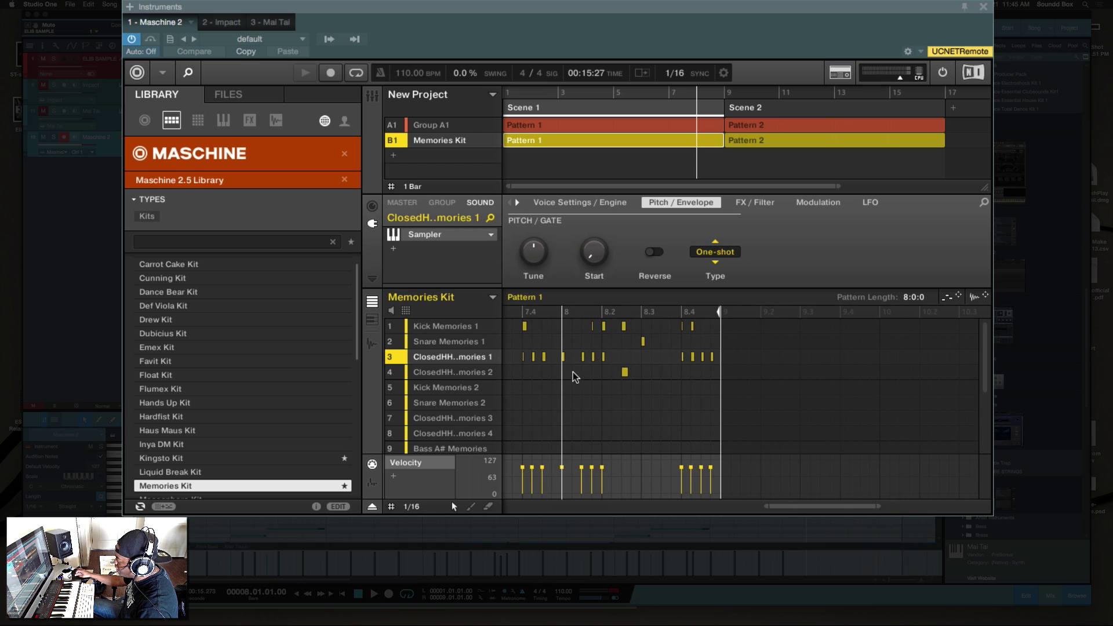
{"action": "left_click_drag", "start_coordinate": [576, 377], "coordinate": [732, 309]}
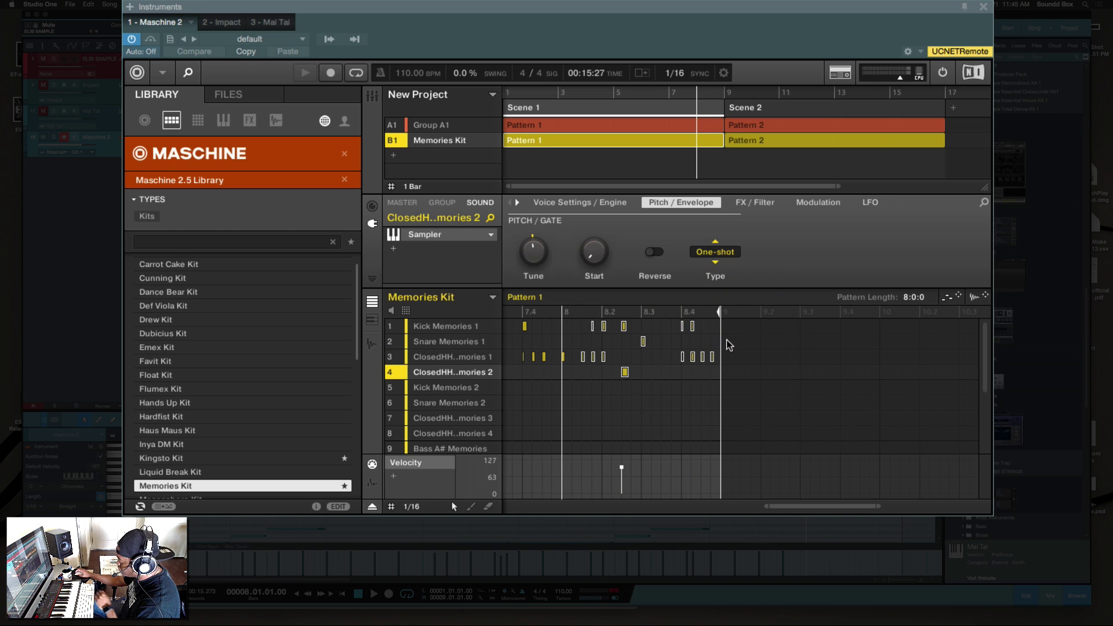
{"action": "key", "text": "Delete"}
{"action": "left_click", "coordinate": [565, 357]}
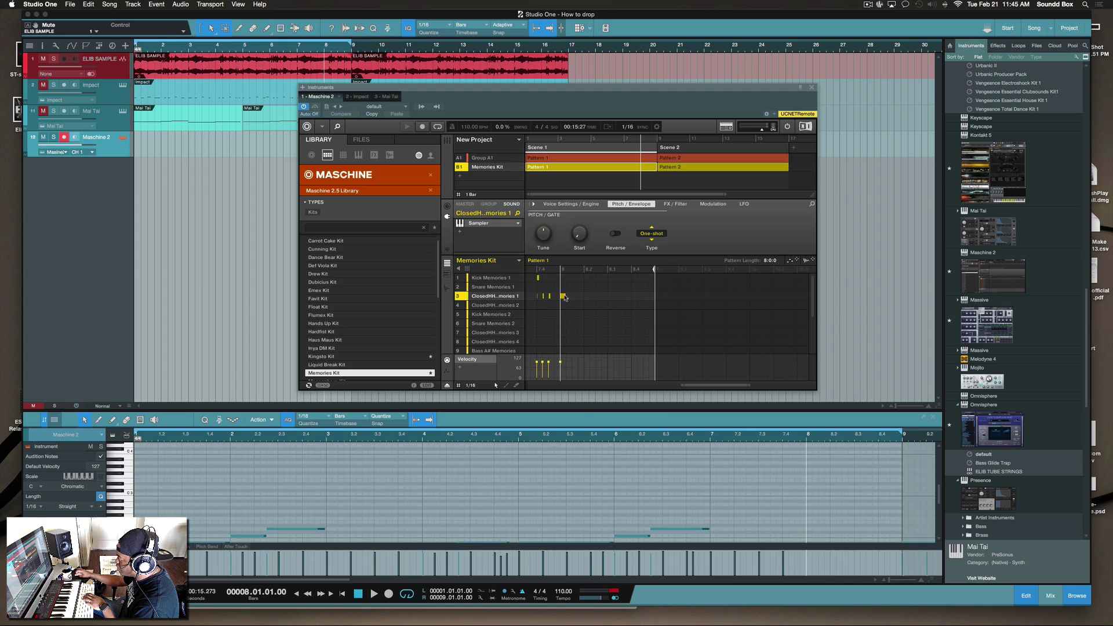
{"action": "key", "text": "space"}
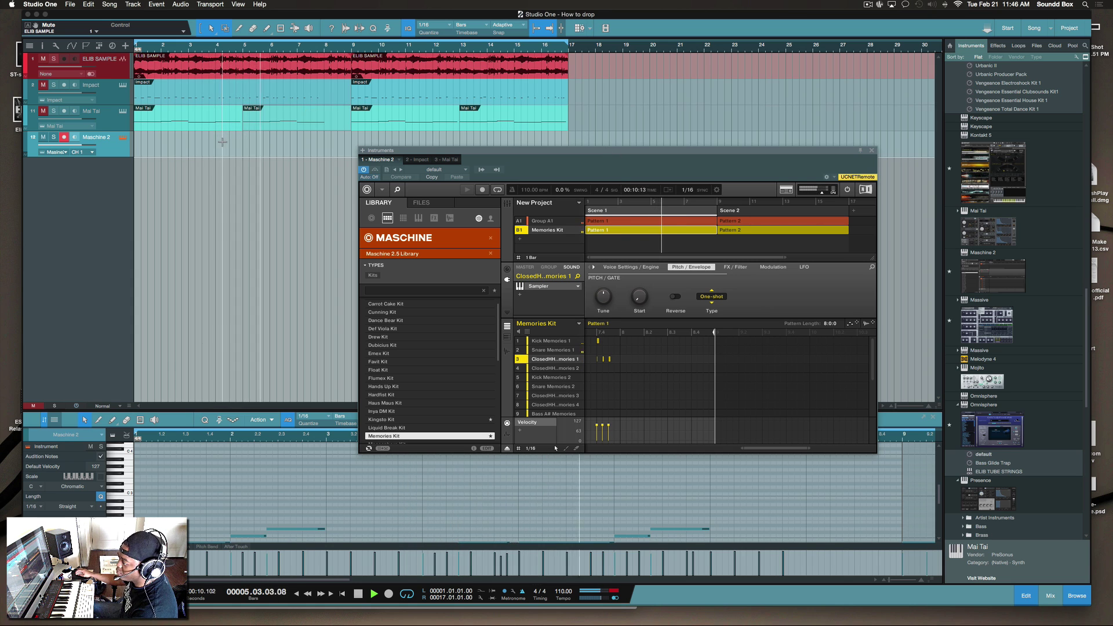
- Select the ELIB SAMPLE track, show the mix console with F3, and stop playback
{"action": "left_click", "coordinate": [99, 119]}
{"action": "left_click", "coordinate": [103, 92]}
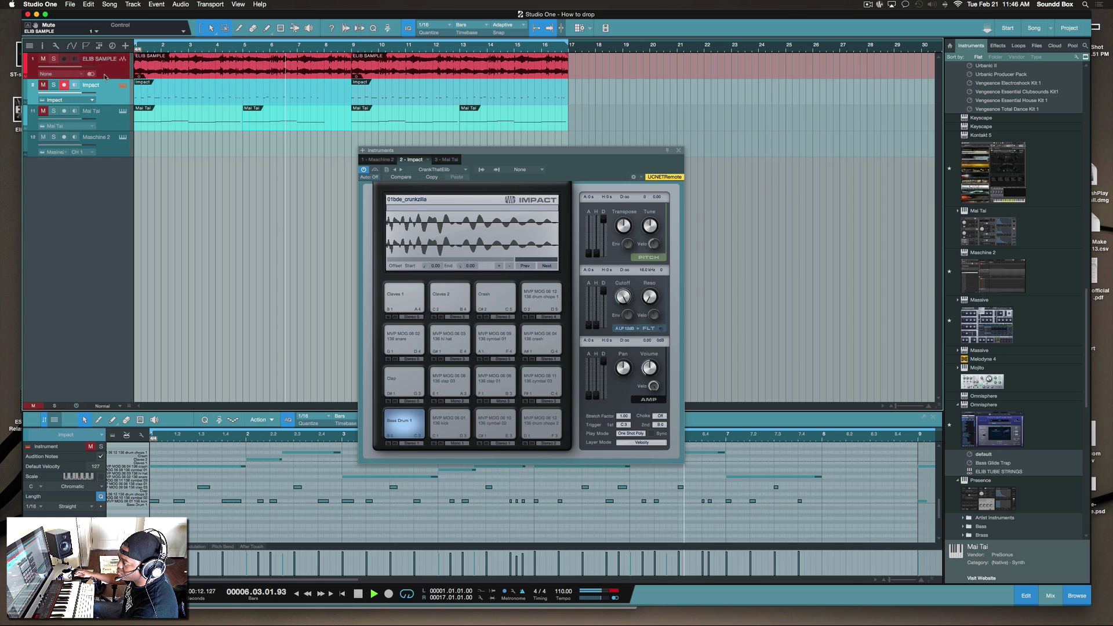
{"action": "left_click", "coordinate": [105, 76]}
{"action": "key", "text": "F3"}
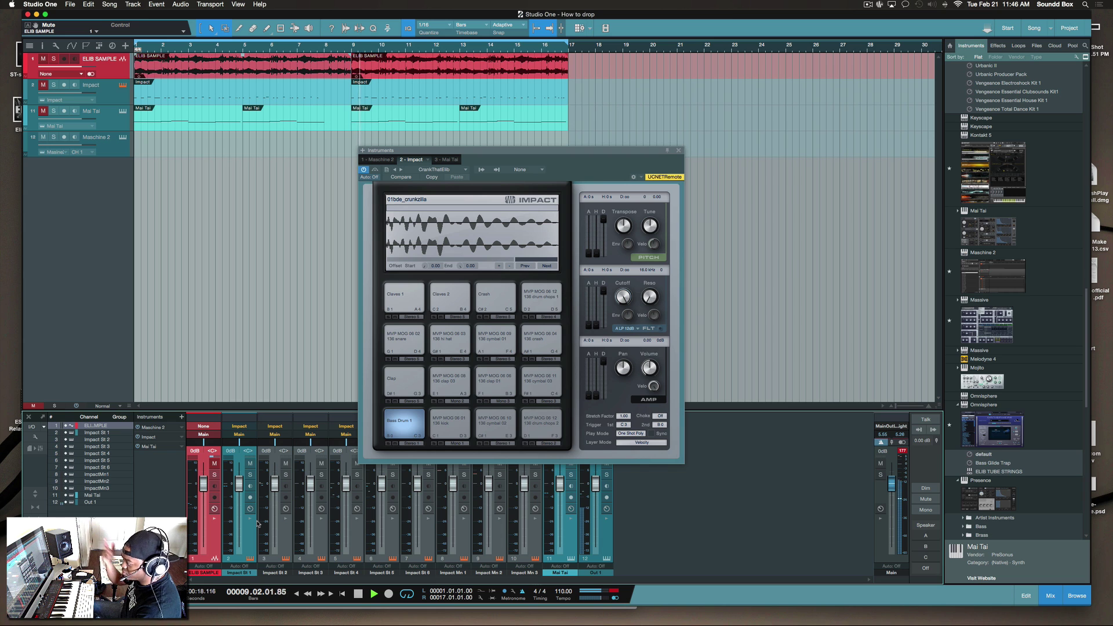
{"action": "key", "text": "space"}
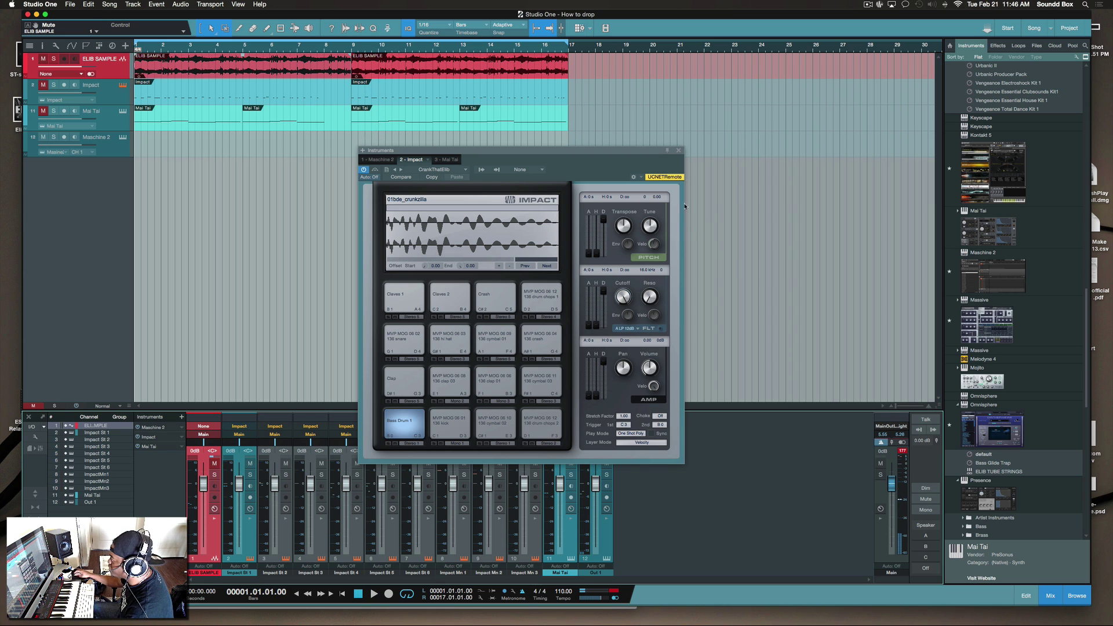
- Close Impact, bring Maschine 2 back, and check both groups' Pattern 1 and Pattern 2 scenes
{"action": "left_click", "coordinate": [679, 150]}
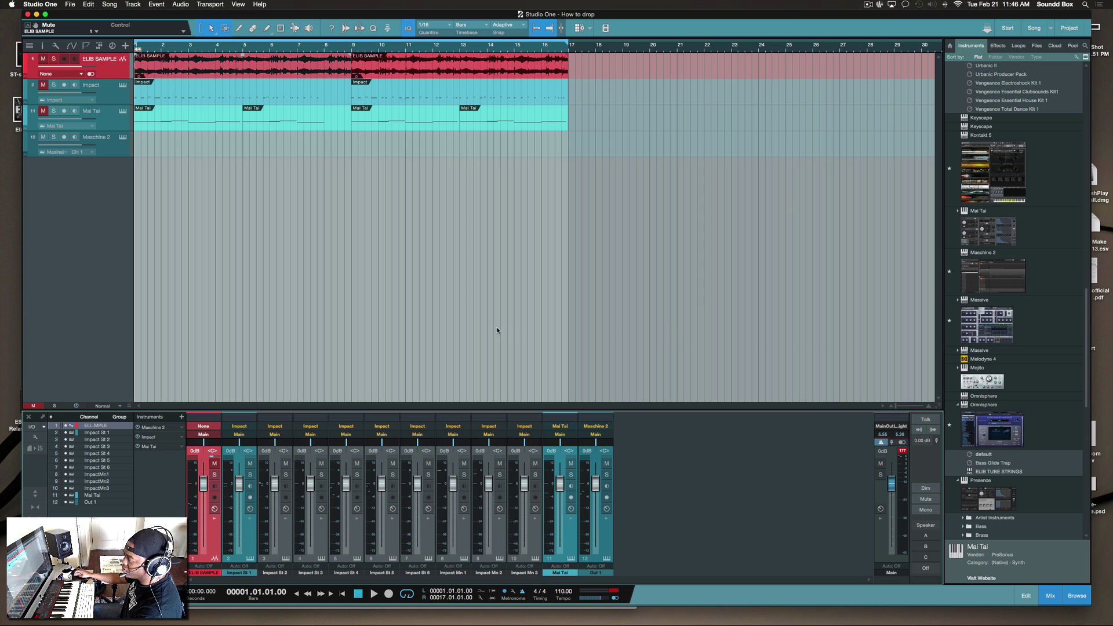
{"action": "key", "text": "F11"}
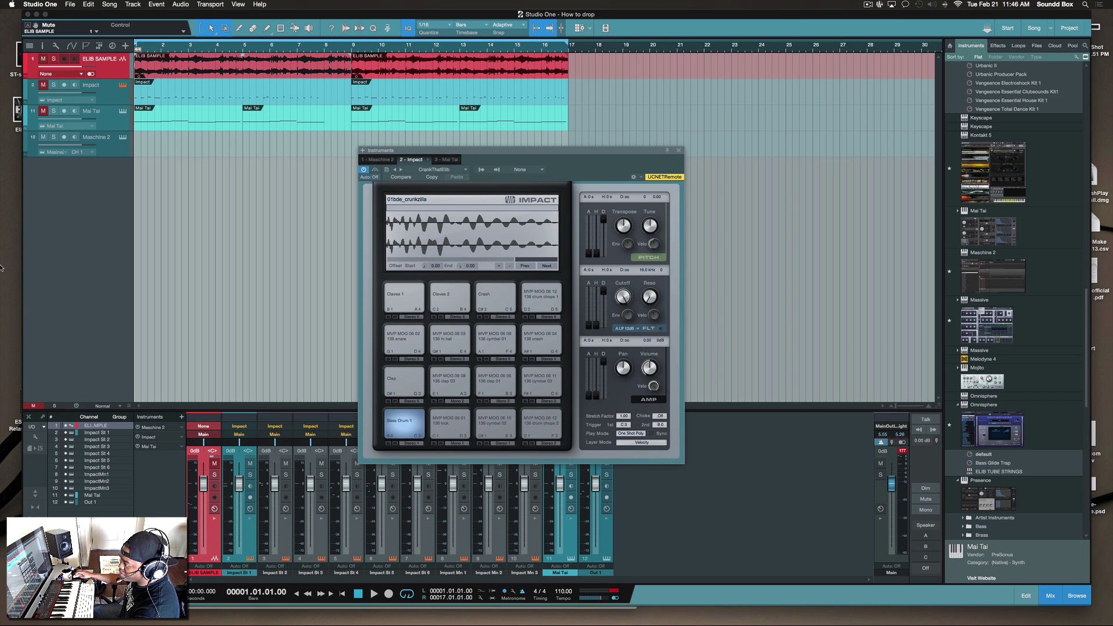
{"action": "left_click", "coordinate": [105, 147]}
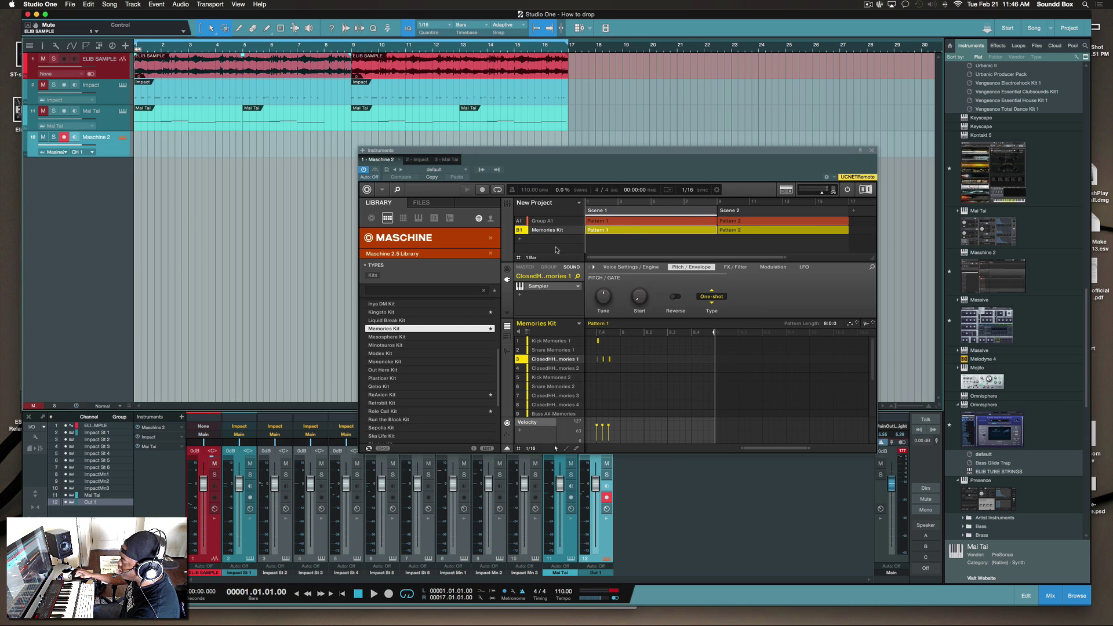
{"action": "left_click", "coordinate": [753, 227]}
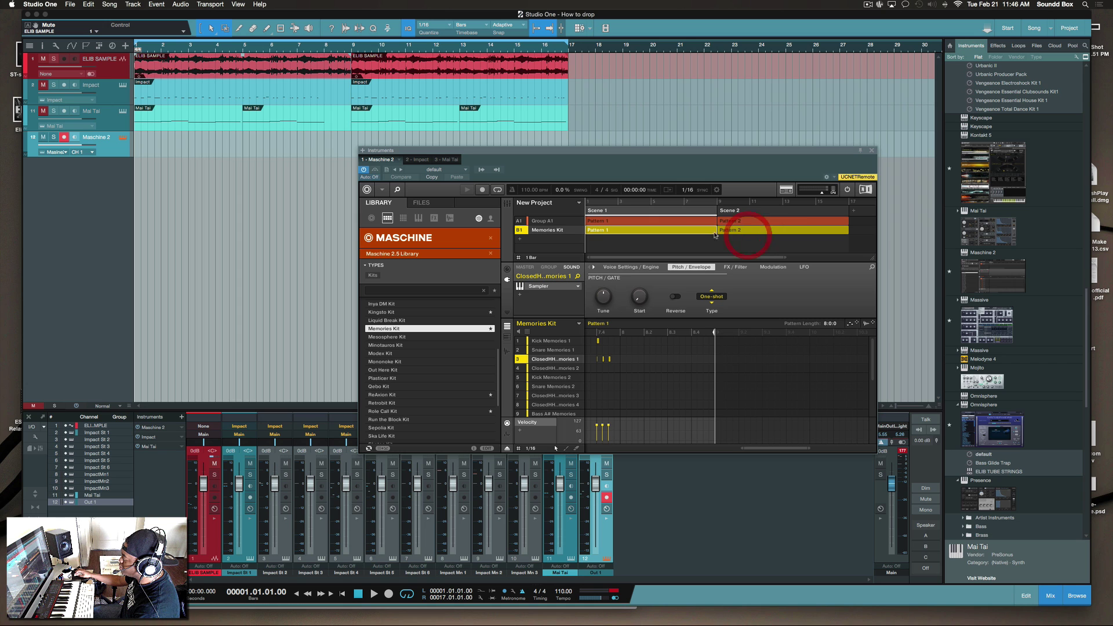
{"action": "left_click", "coordinate": [748, 232]}
{"action": "left_click", "coordinate": [704, 220]}
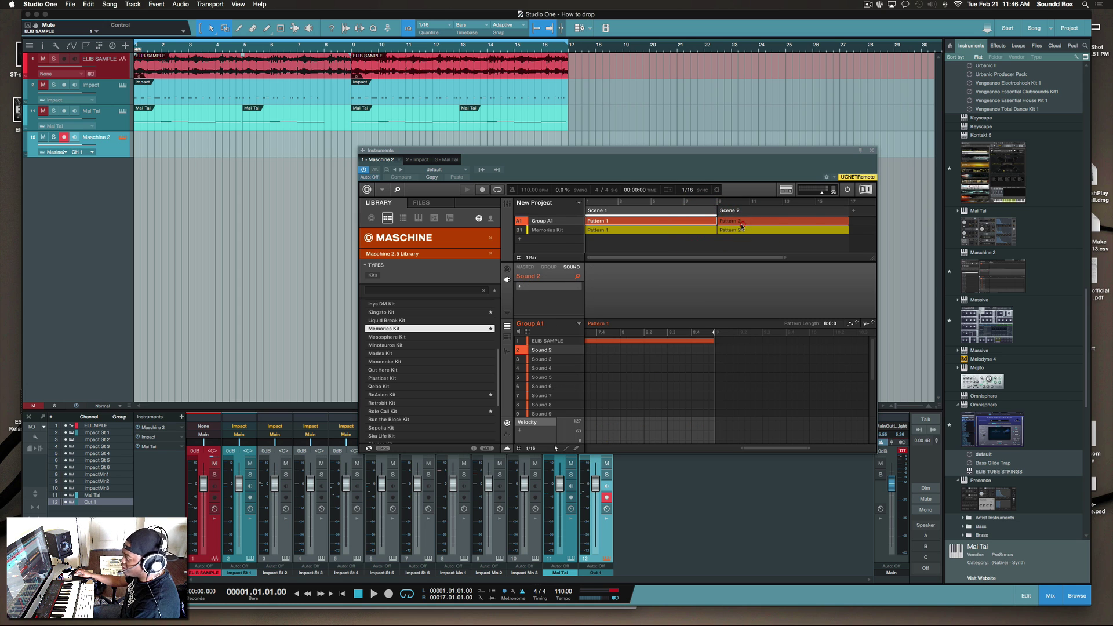
{"action": "left_click", "coordinate": [738, 220]}
{"action": "left_click", "coordinate": [711, 231]}
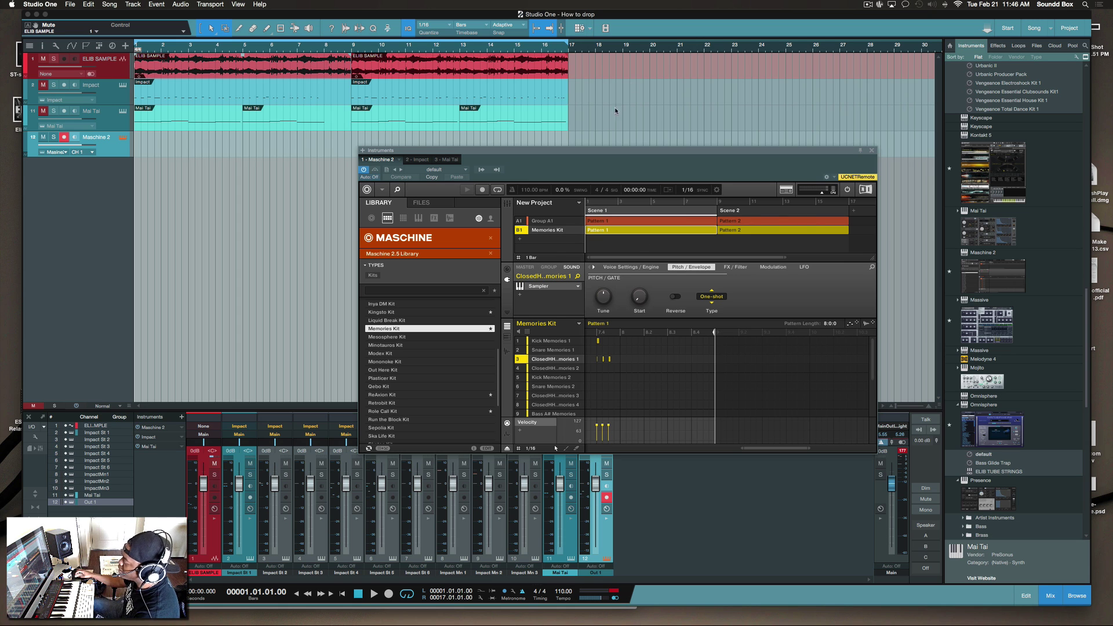
{"action": "left_click_drag", "start_coordinate": [640, 152], "coordinate": [541, 145]}
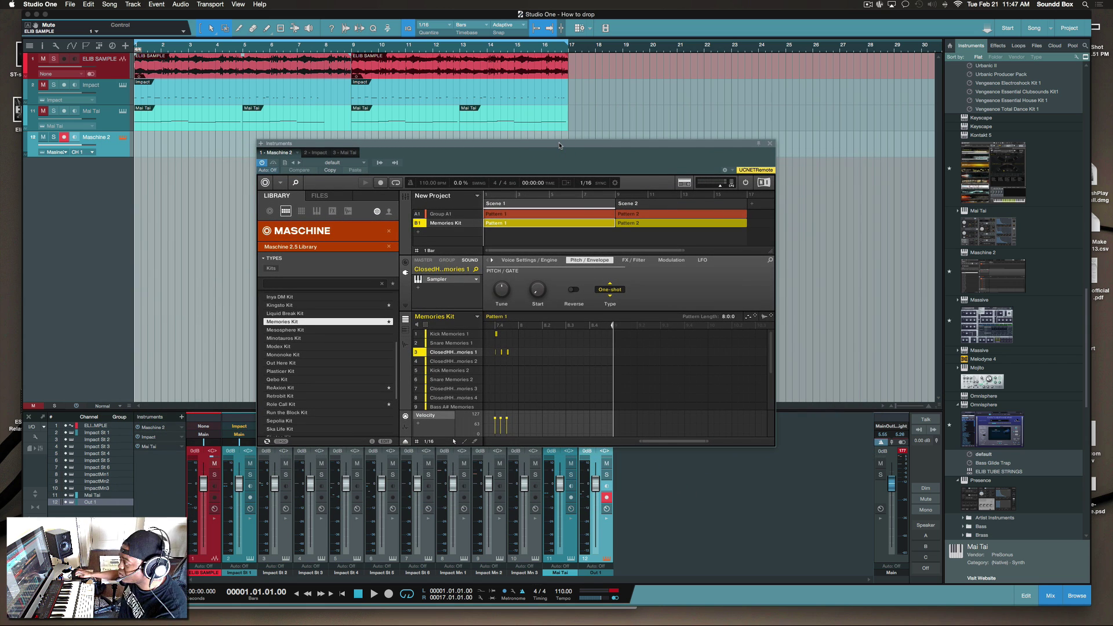
{"action": "left_click_drag", "start_coordinate": [560, 145], "coordinate": [631, 98]}
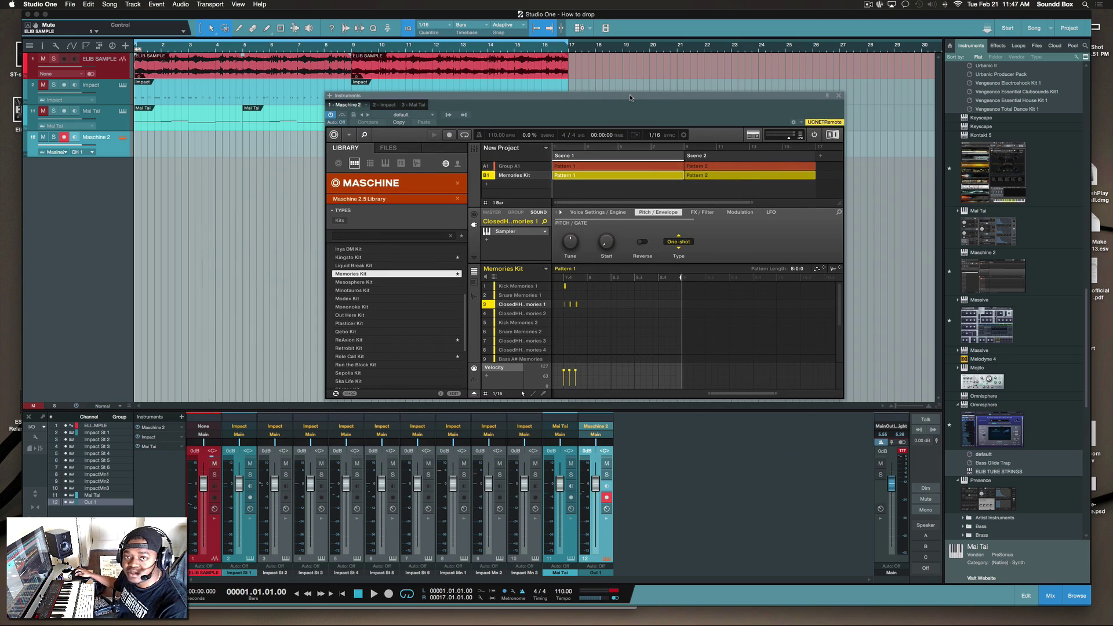